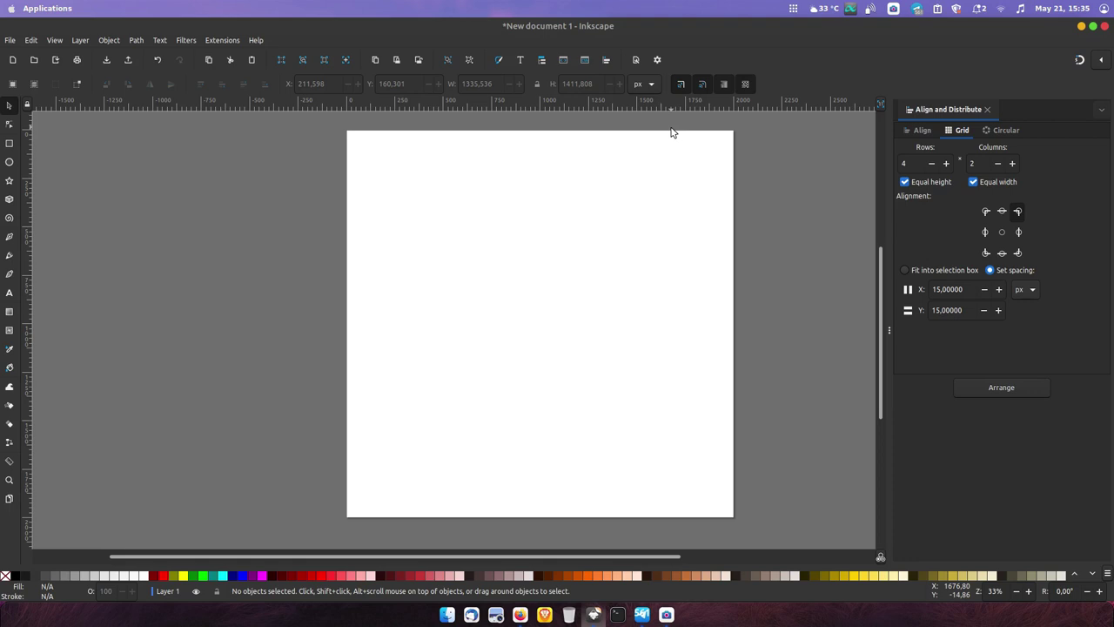
# - Switch Align and Distribute to its Circular tab, and select the Ellipse tool
pyautogui.click(1005, 135)
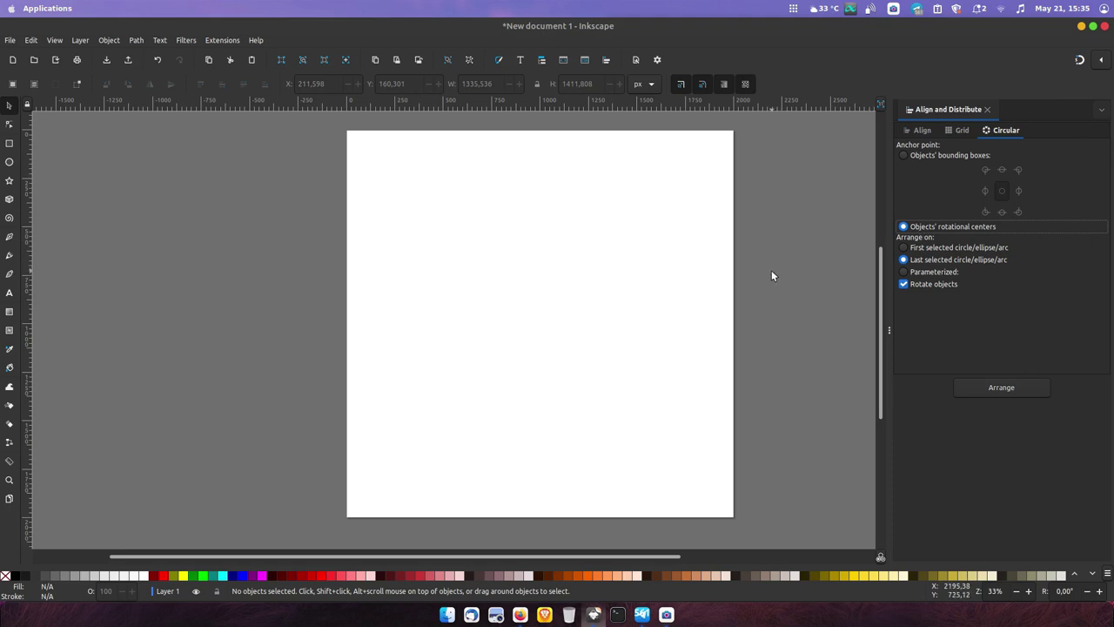
pyautogui.click(9, 162)
# - Draw a large circle, move it to about X 641.204, Y 669.166, and fill it teal
pyautogui.moveTo(527, 286); pyautogui.dragTo(675, 432)
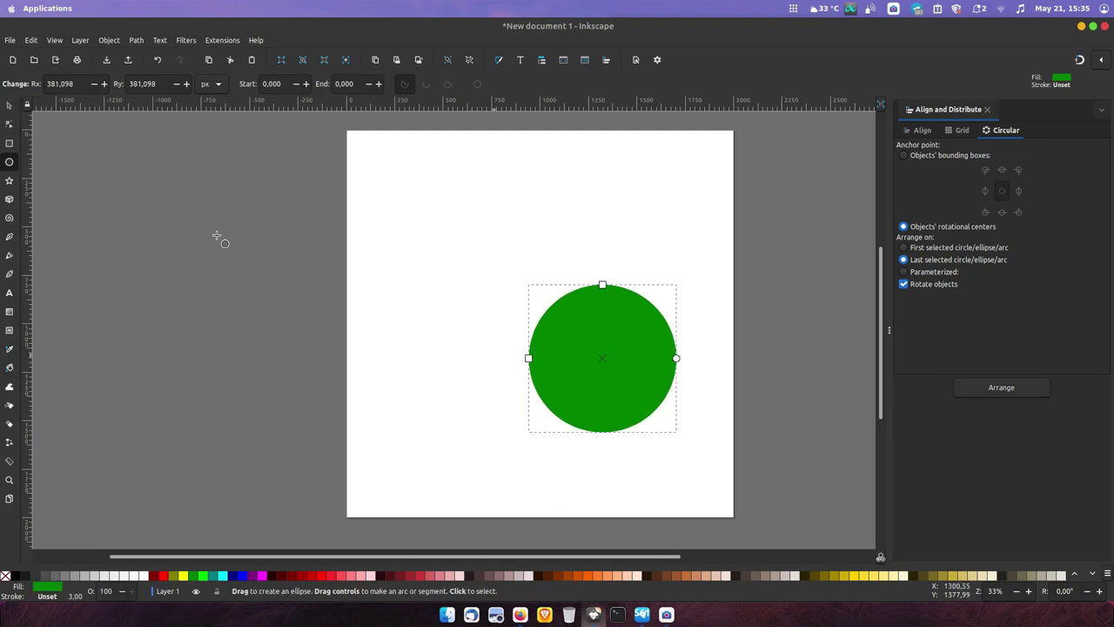
pyautogui.click(9, 105)
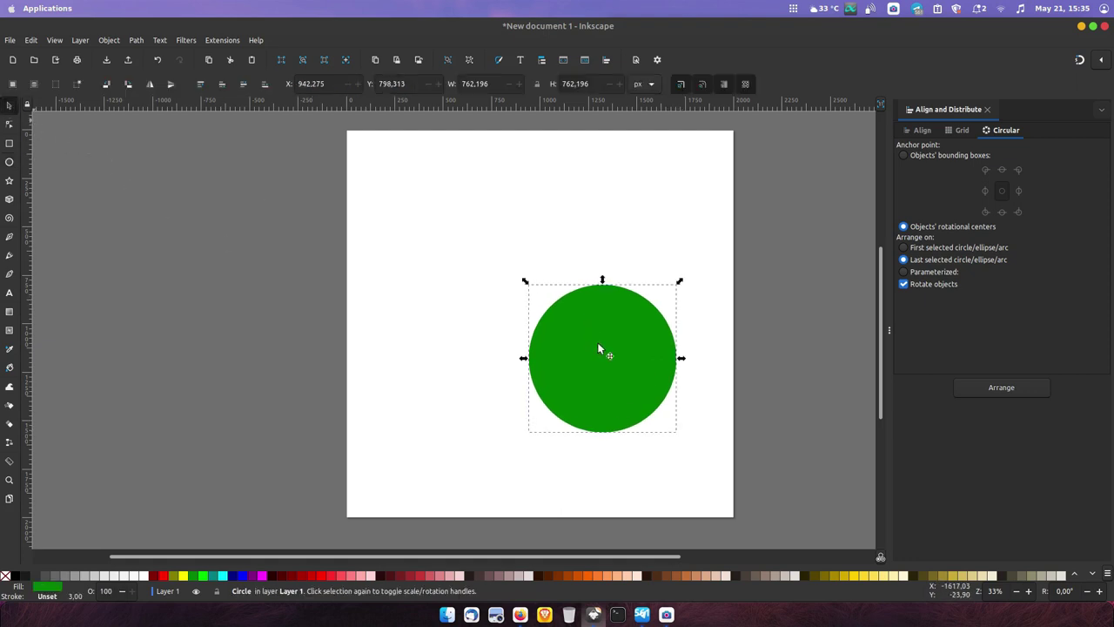
pyautogui.moveTo(599, 348); pyautogui.dragTo(540, 323)
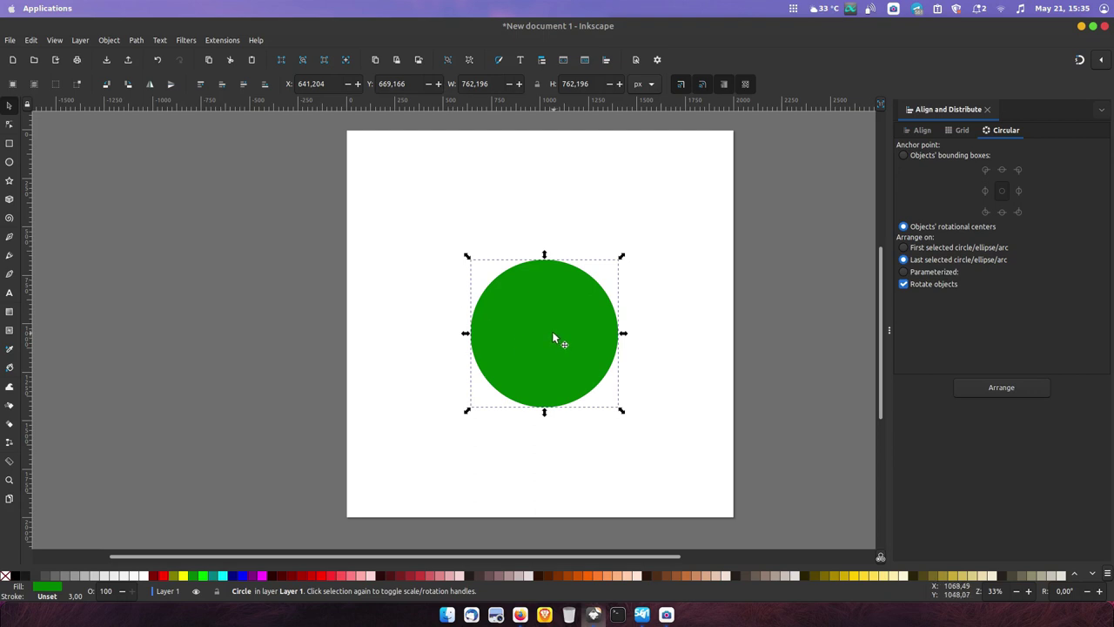
pyautogui.click(214, 576)
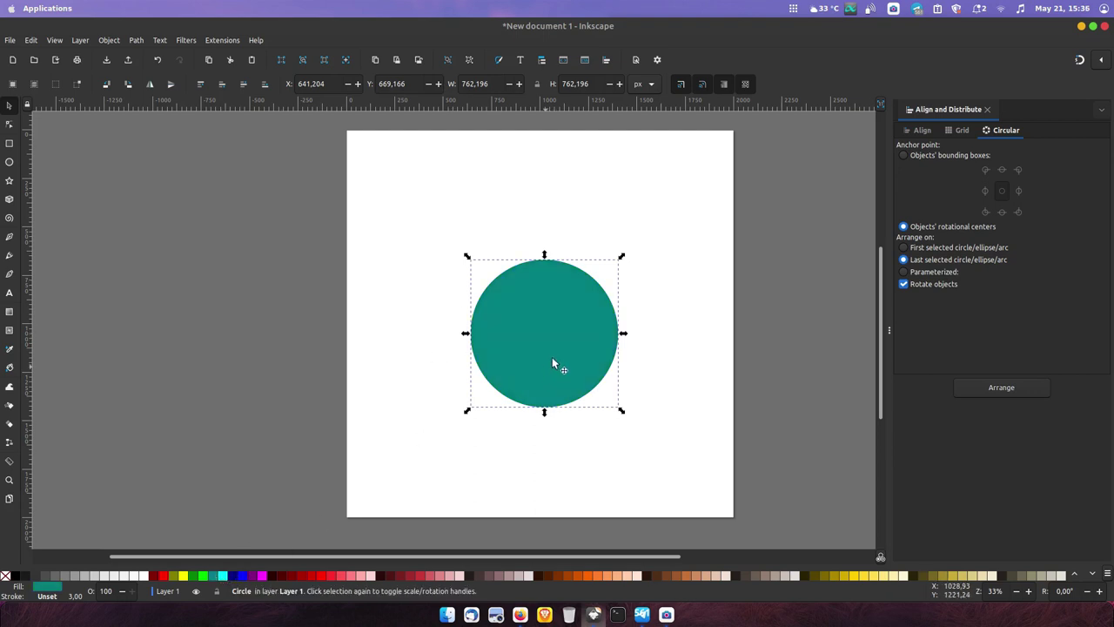
pyautogui.scroll(1, 609, 320)
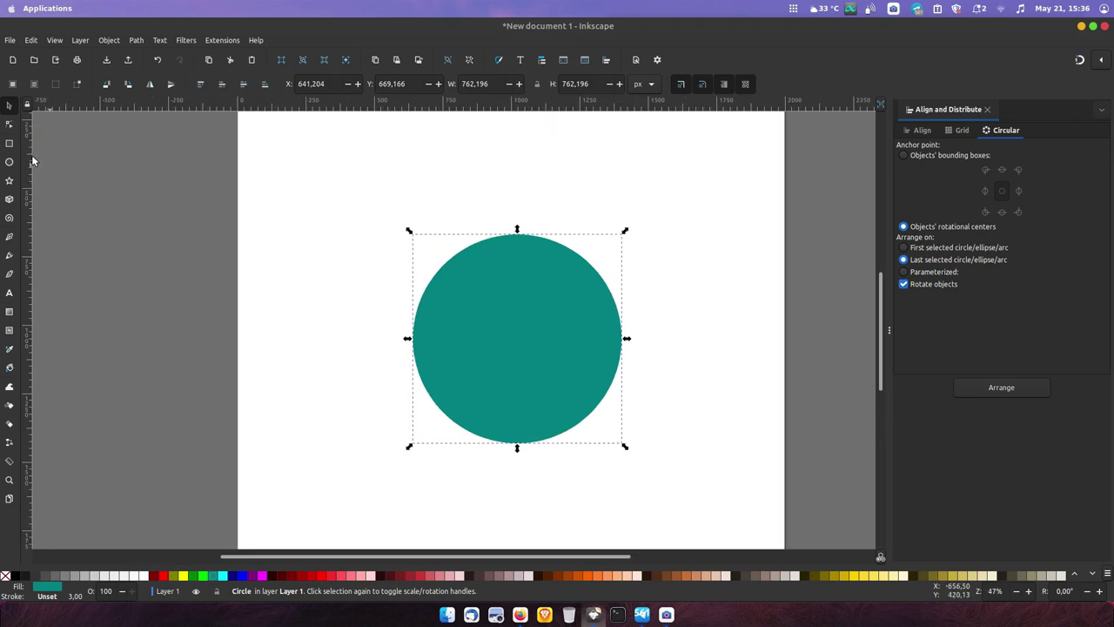
# - Draw a small magenta square and duplicate it into a row of five above the circle
pyautogui.click(9, 143)
pyautogui.moveTo(337, 156); pyautogui.dragTo(374, 191)
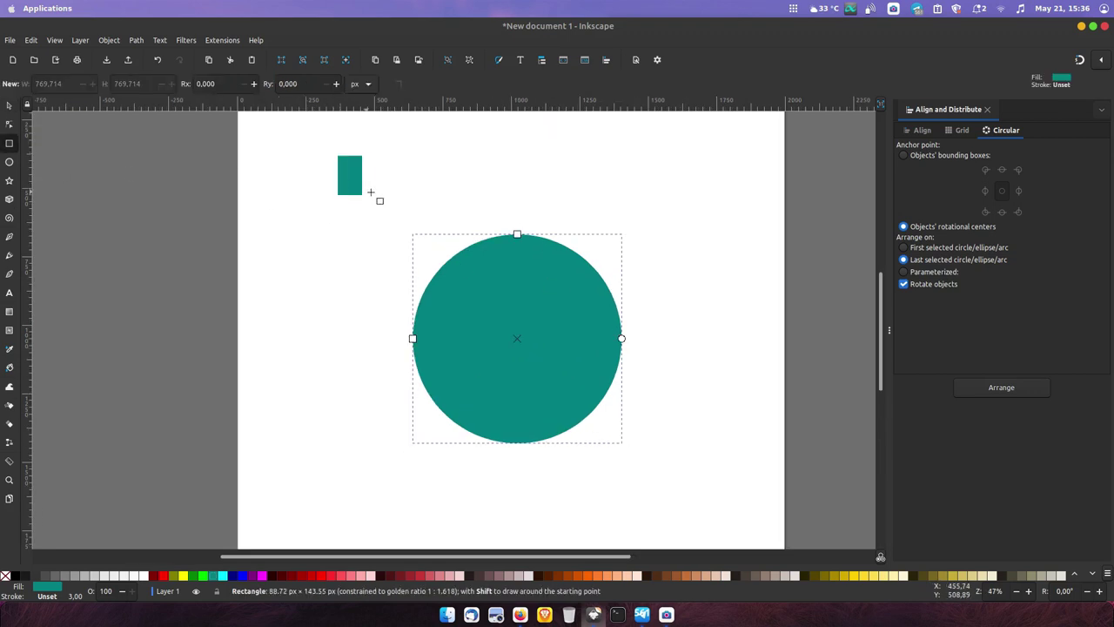
pyautogui.click(261, 576)
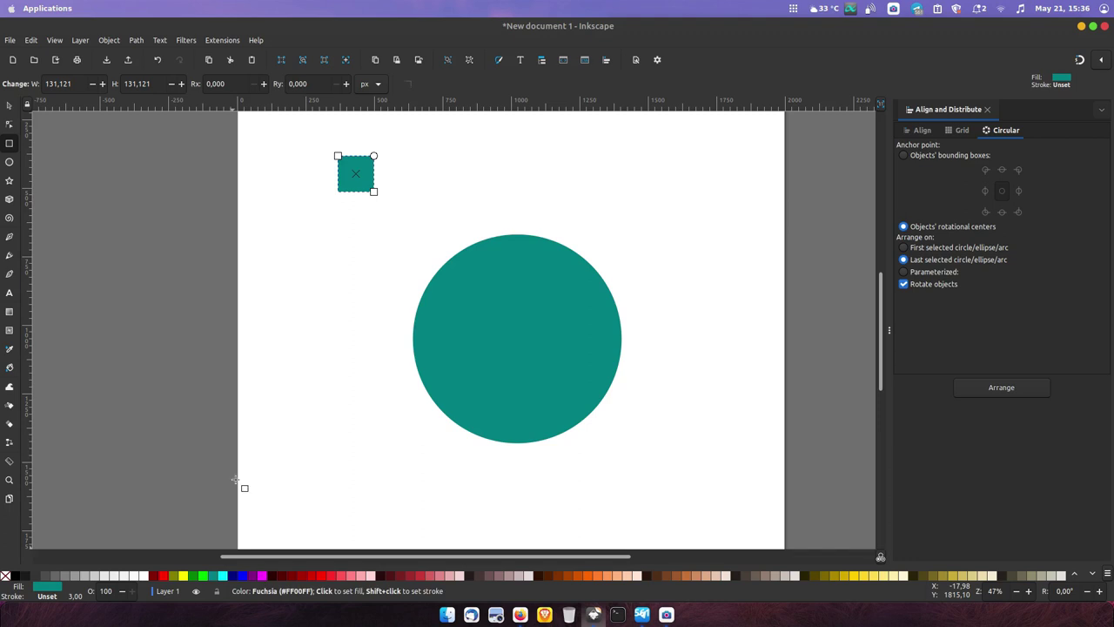
pyautogui.click(11, 107)
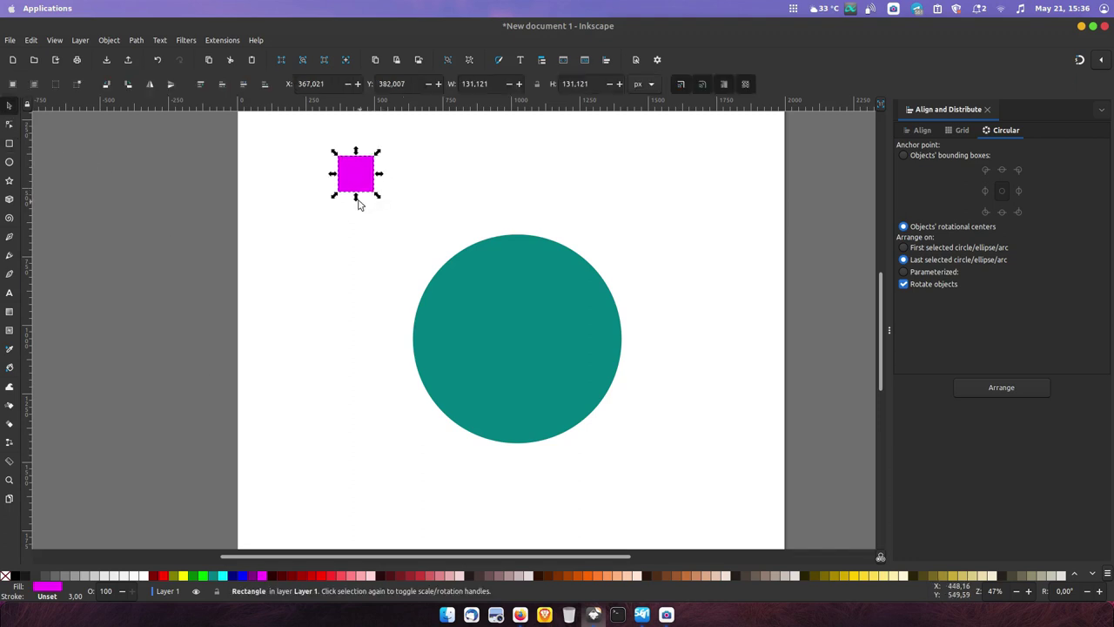
pyautogui.hotkey('ctrl', 'd')
pyautogui.moveTo(363, 181); pyautogui.dragTo(624, 185)
pyautogui.hotkey('ctrl', 'd')
pyautogui.hotkey('ctrl', 'd')
pyautogui.hotkey('ctrl', 'd')
pyautogui.click(853, 164)
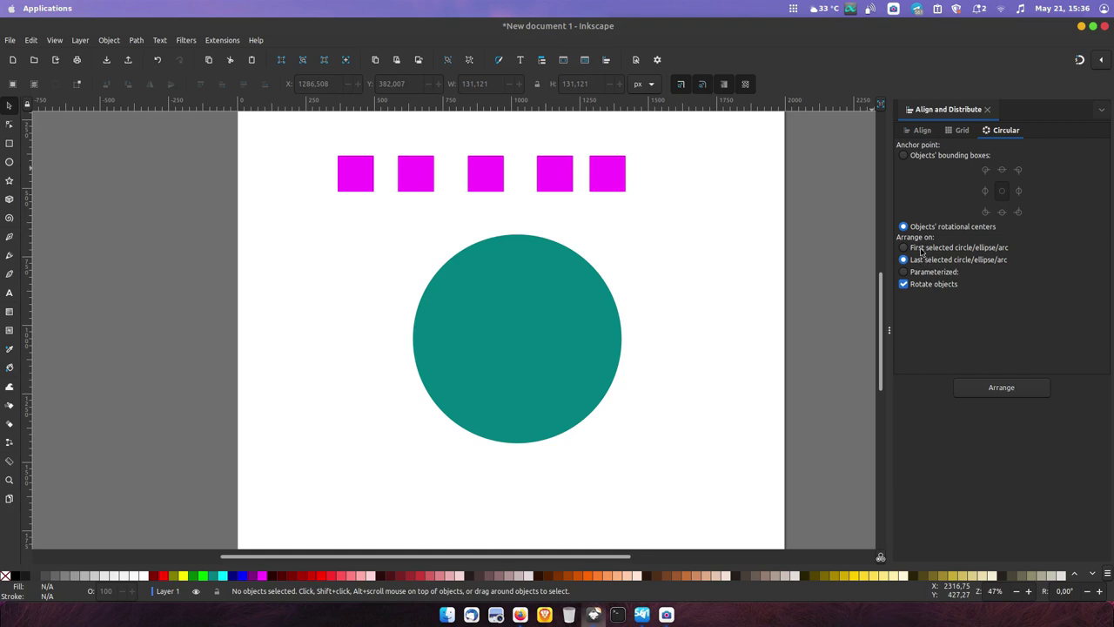
# - Anchor on objects' bounding boxes and arrange the five squares around the teal circle
pyautogui.click(904, 156)
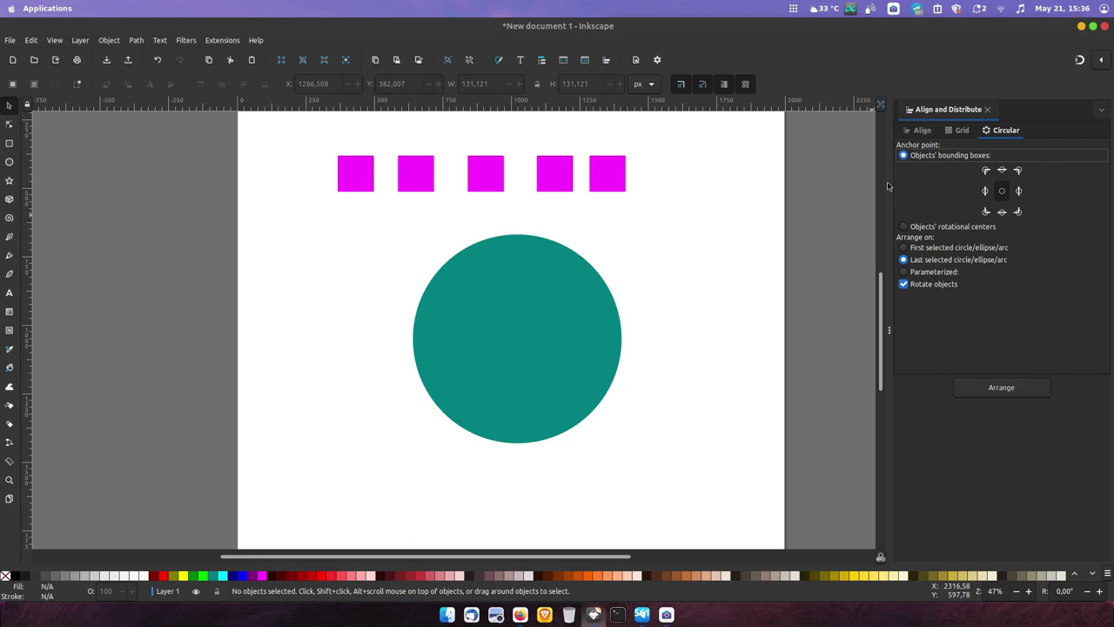
pyautogui.moveTo(822, 141); pyautogui.dragTo(268, 261)
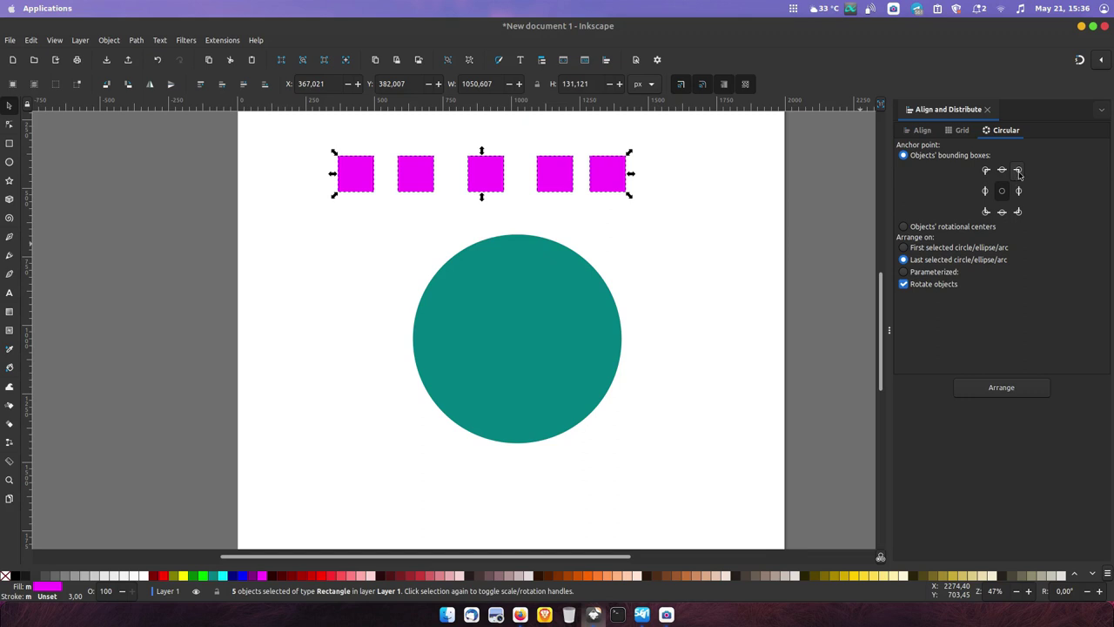
pyautogui.keyDown('shift'); pyautogui.click(545, 308); pyautogui.keyUp('shift')
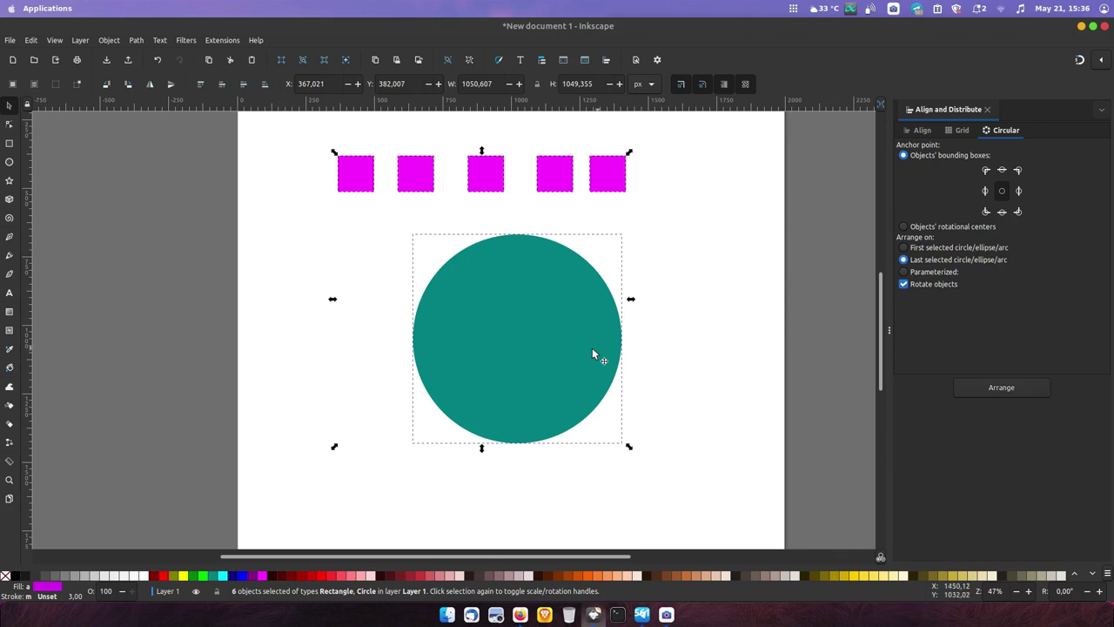
pyautogui.scroll(1, 592, 354)
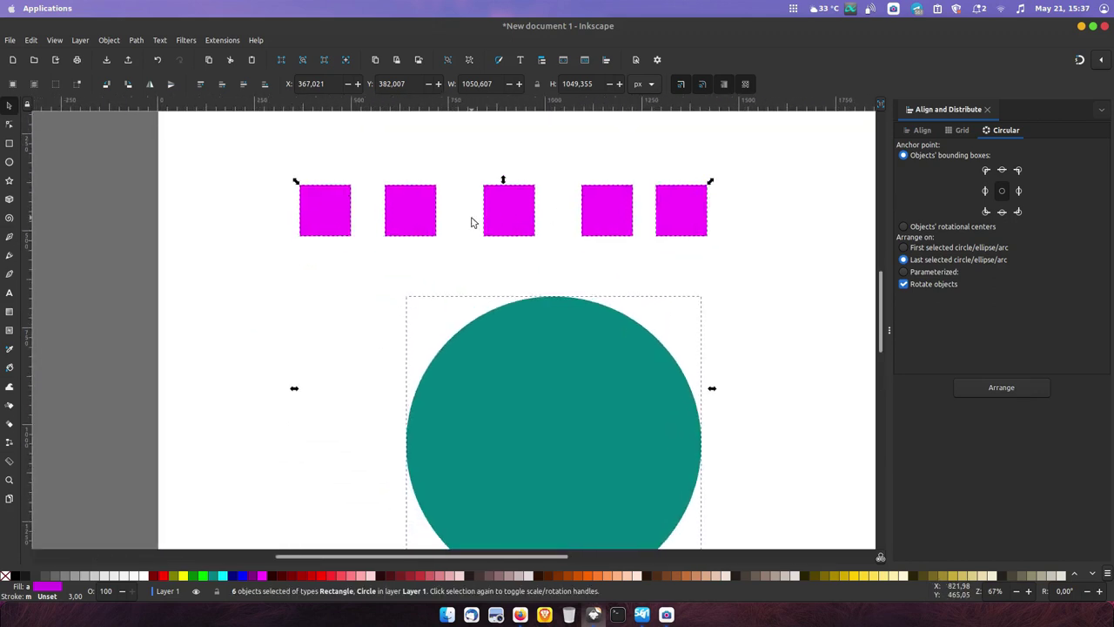
pyautogui.scroll(-1, 572, 249)
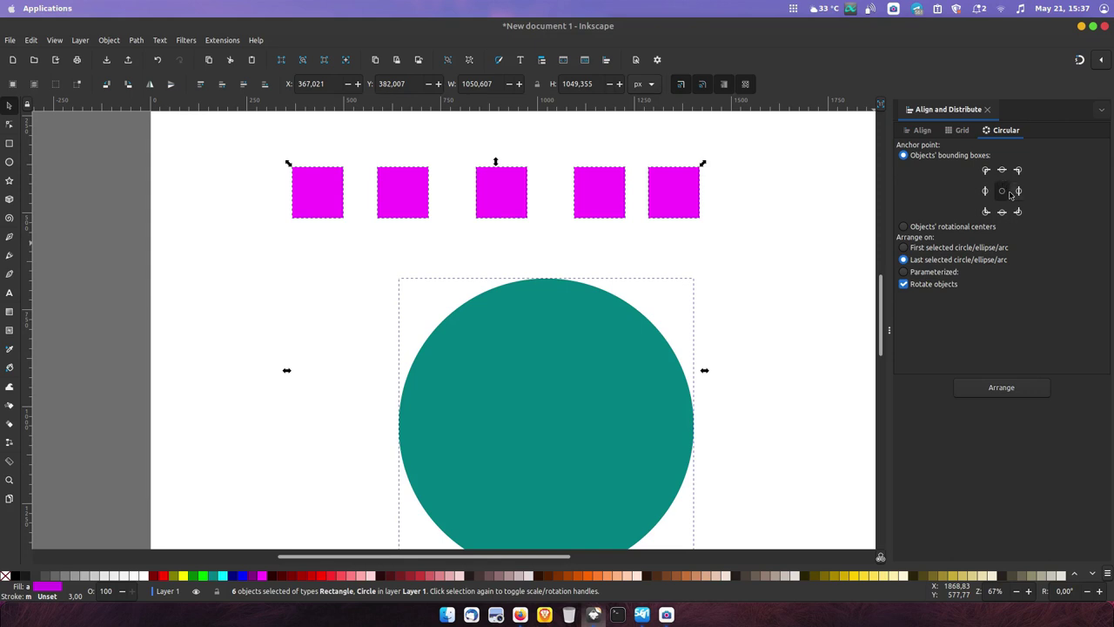
pyautogui.click(1005, 389)
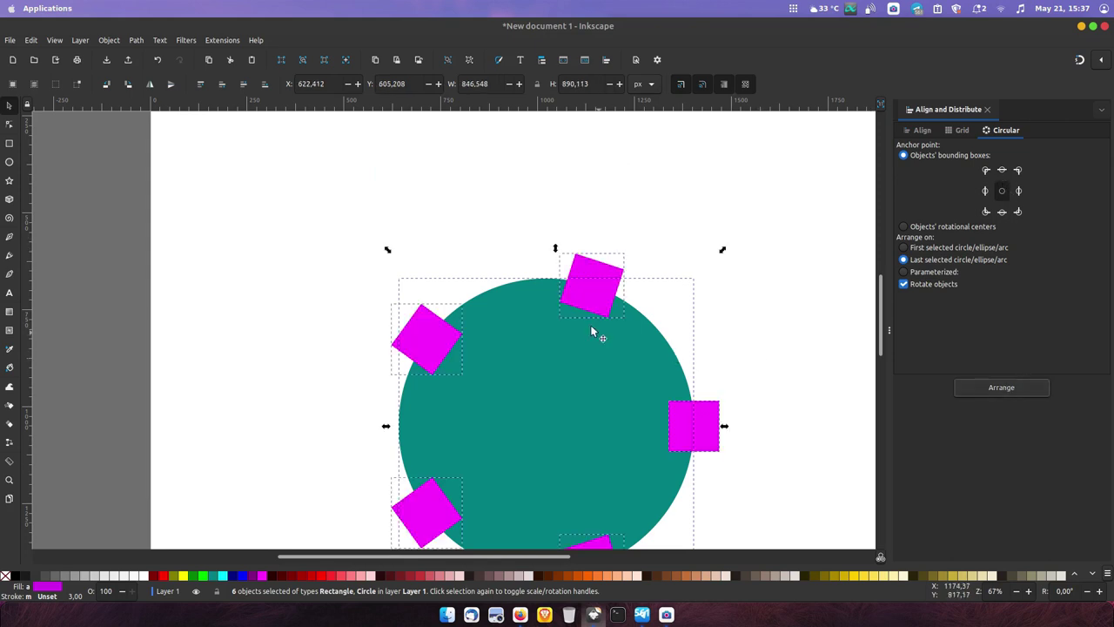
# - Select the teal circle and add guides along its top and right edges
pyautogui.scroll(-2, 591, 325)
pyautogui.click(760, 372)
pyautogui.scroll(1, 667, 398)
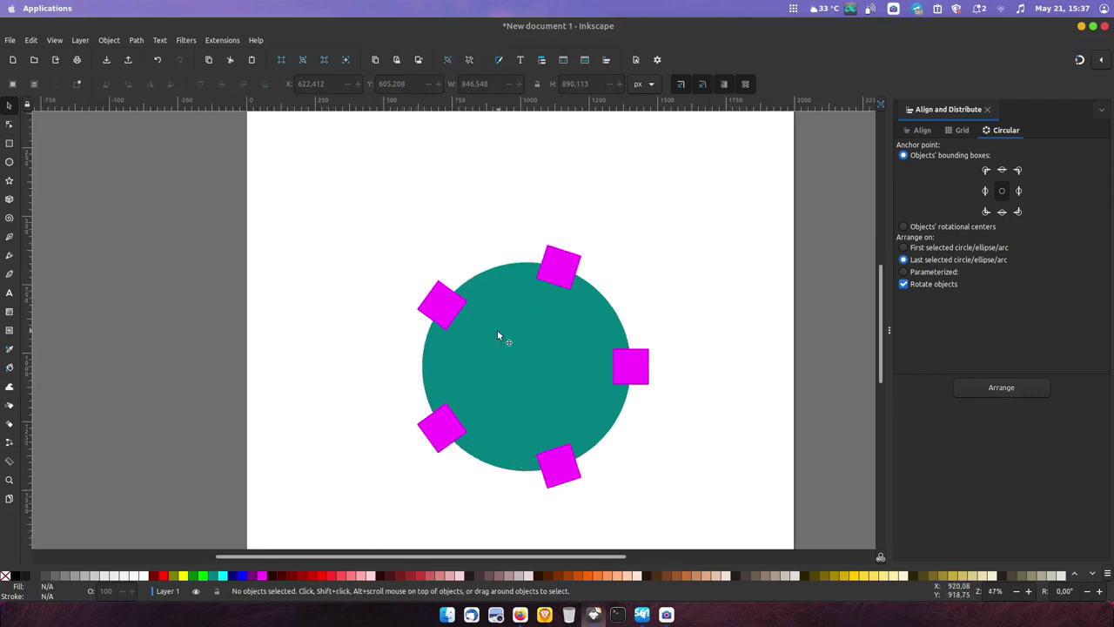
pyautogui.click(528, 367)
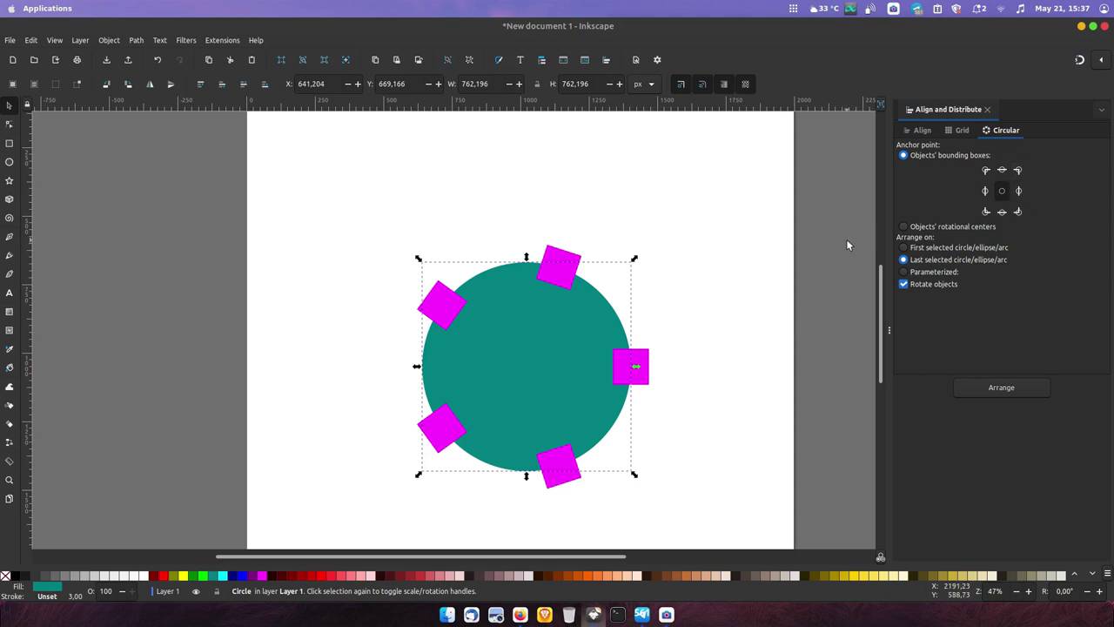
pyautogui.keyDown('ctrl'); pyautogui.scroll(1, 554, 344); pyautogui.keyUp('ctrl')
pyautogui.keyDown('ctrl'); pyautogui.scroll(1, 554, 344); pyautogui.keyUp('ctrl')
pyautogui.keyDown('ctrl'); pyautogui.scroll(-1, 542, 361); pyautogui.keyUp('ctrl')
pyautogui.scroll(-1, 538, 334)
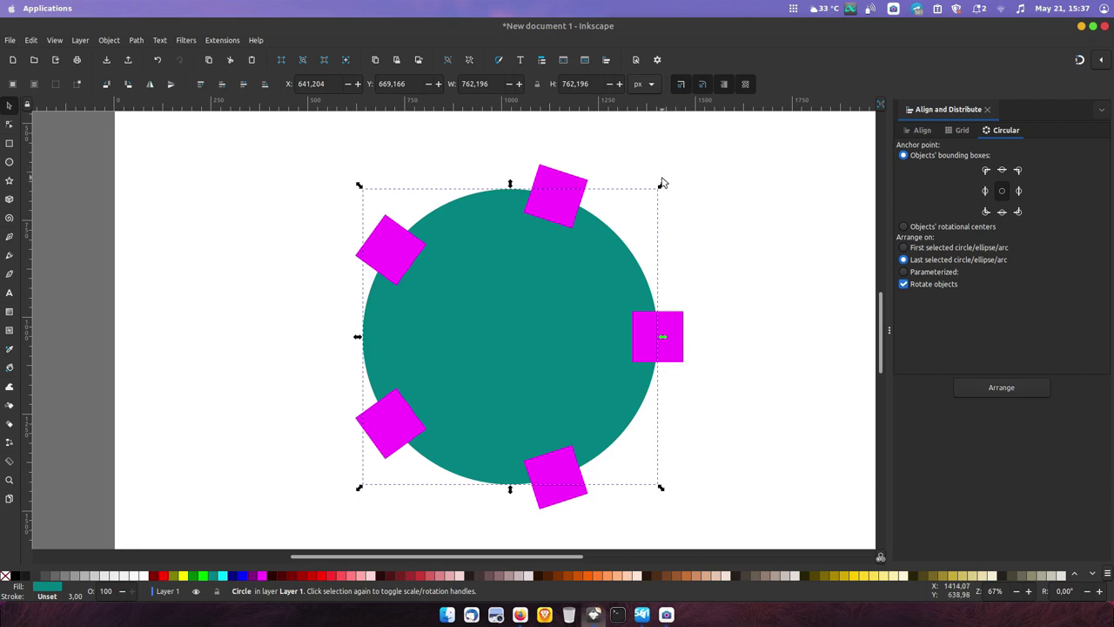
pyautogui.moveTo(653, 106); pyautogui.dragTo(520, 190)
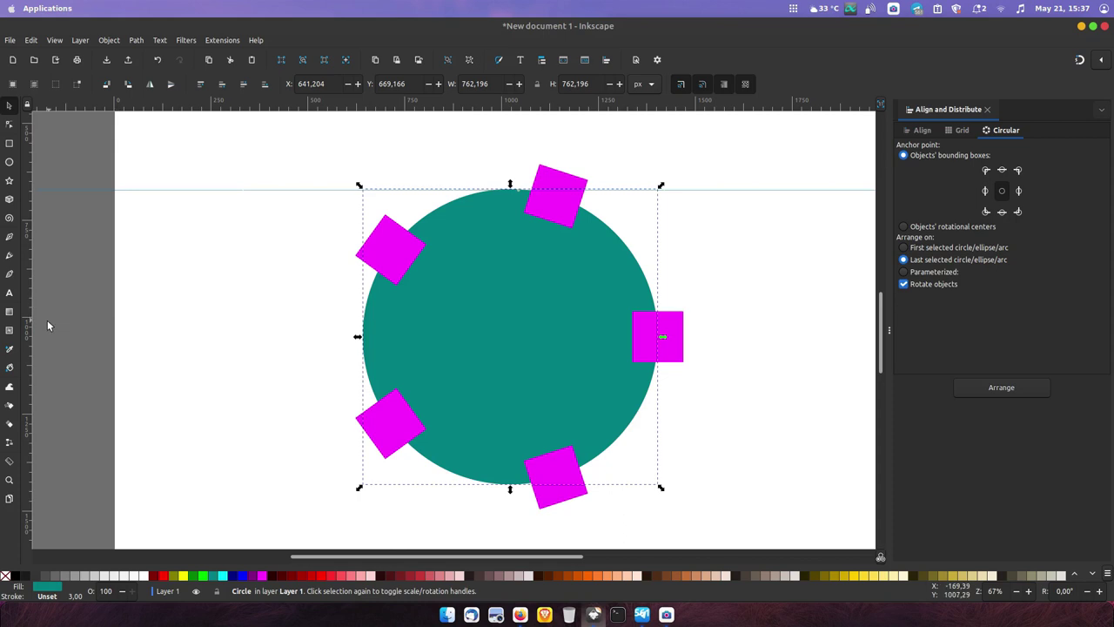
pyautogui.moveTo(26, 307); pyautogui.dragTo(657, 342)
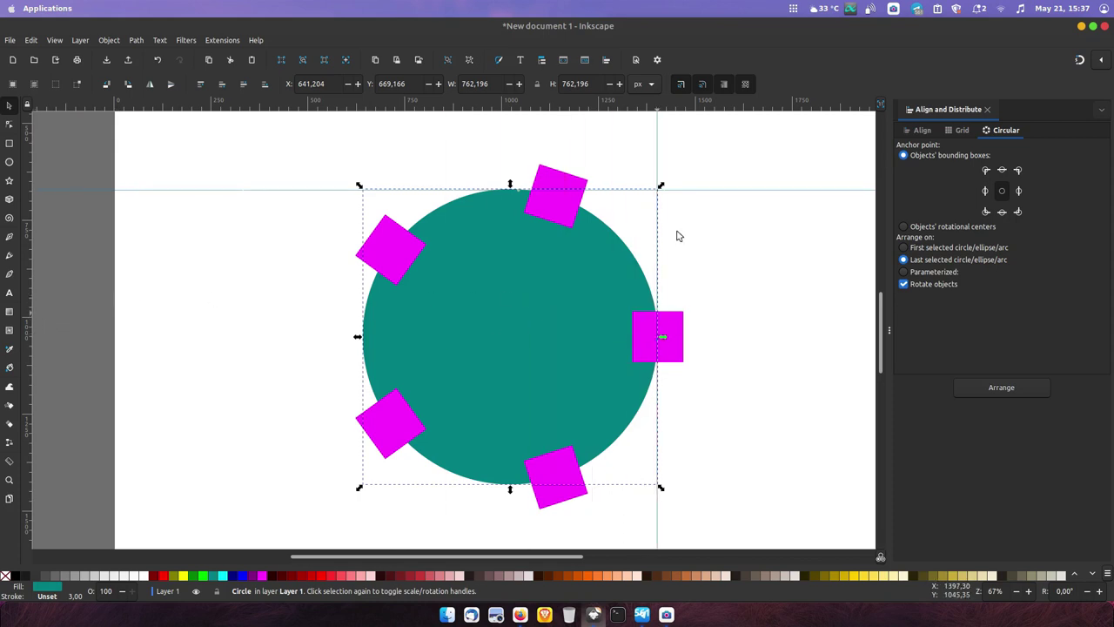
# - Select three of the magenta squares and move them up above the circle
pyautogui.click(671, 273)
pyautogui.click(592, 308)
pyautogui.click(554, 226)
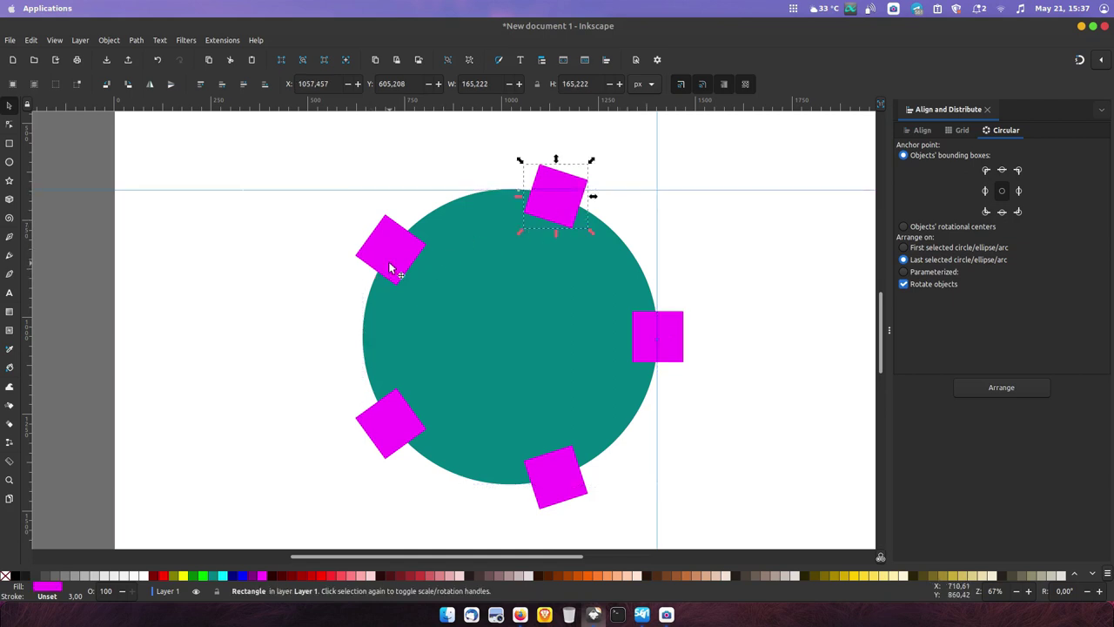
pyautogui.click(389, 268)
pyautogui.keyDown('shift'); pyautogui.click(392, 425); pyautogui.keyUp('shift')
pyautogui.keyDown('shift'); pyautogui.click(574, 488); pyautogui.keyUp('shift')
pyautogui.scroll(-3, 633, 348)
pyautogui.moveTo(637, 353)
pyautogui.mouseDown()
pyautogui.moveTo(587, 268)
pyautogui.moveTo(648, 266)
pyautogui.mouseUp()
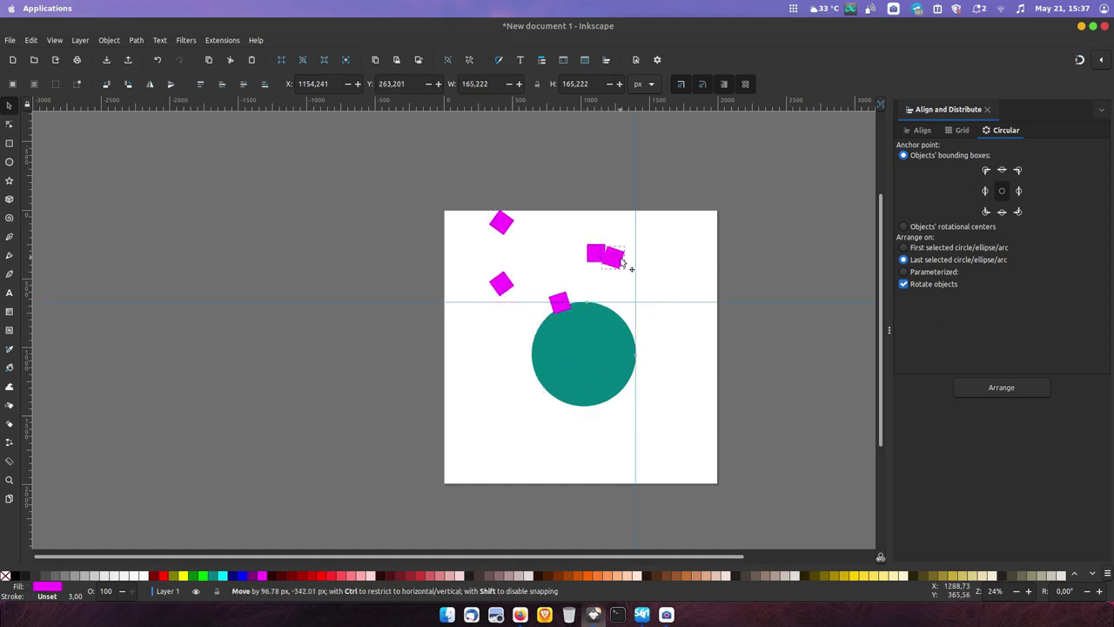
# - Nudge one rotated square further right, then select all the magenta squares
pyautogui.click(587, 269)
pyautogui.click(614, 258)
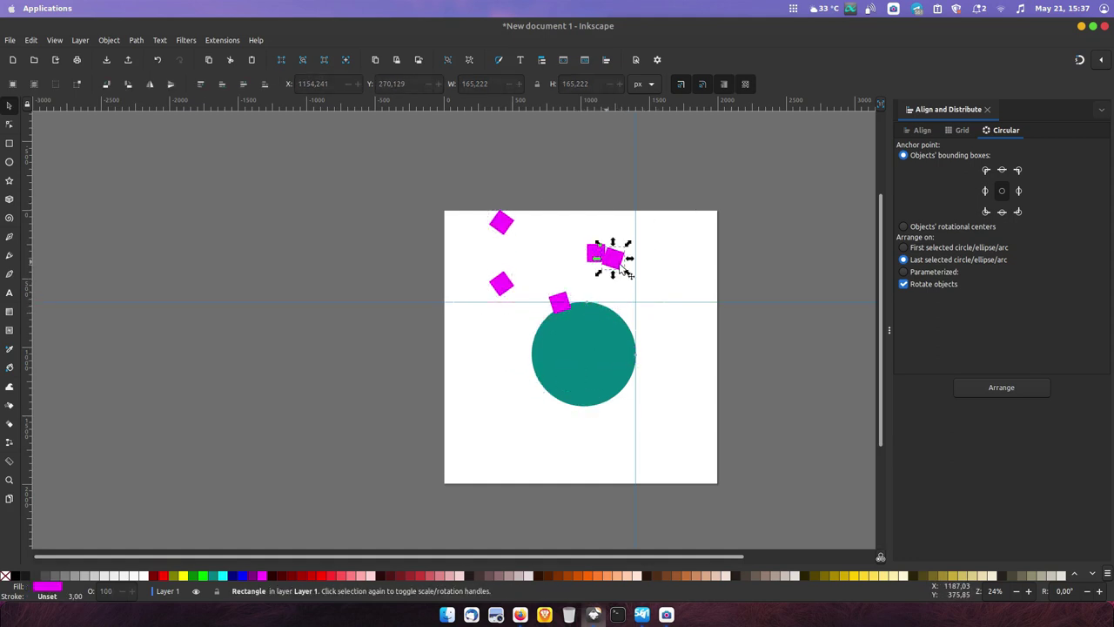
pyautogui.moveTo(657, 259); pyautogui.dragTo(647, 254)
pyautogui.click(726, 207)
pyautogui.moveTo(769, 189); pyautogui.dragTo(454, 326)
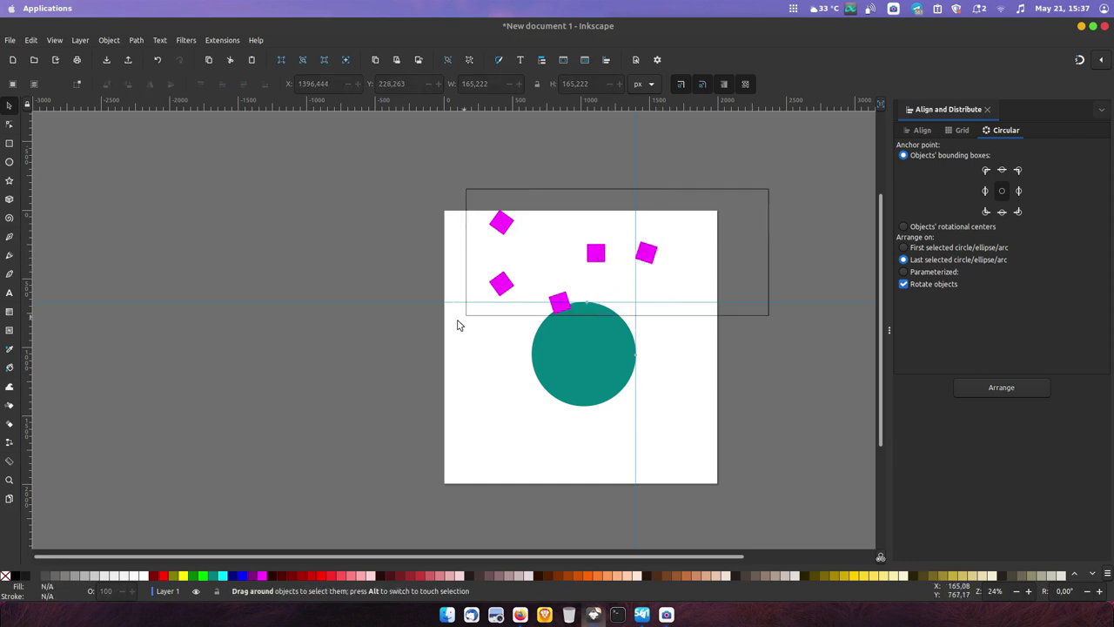
# - Delete the squares and draw a row of five magenta stars at the top left
pyautogui.press('Delete')
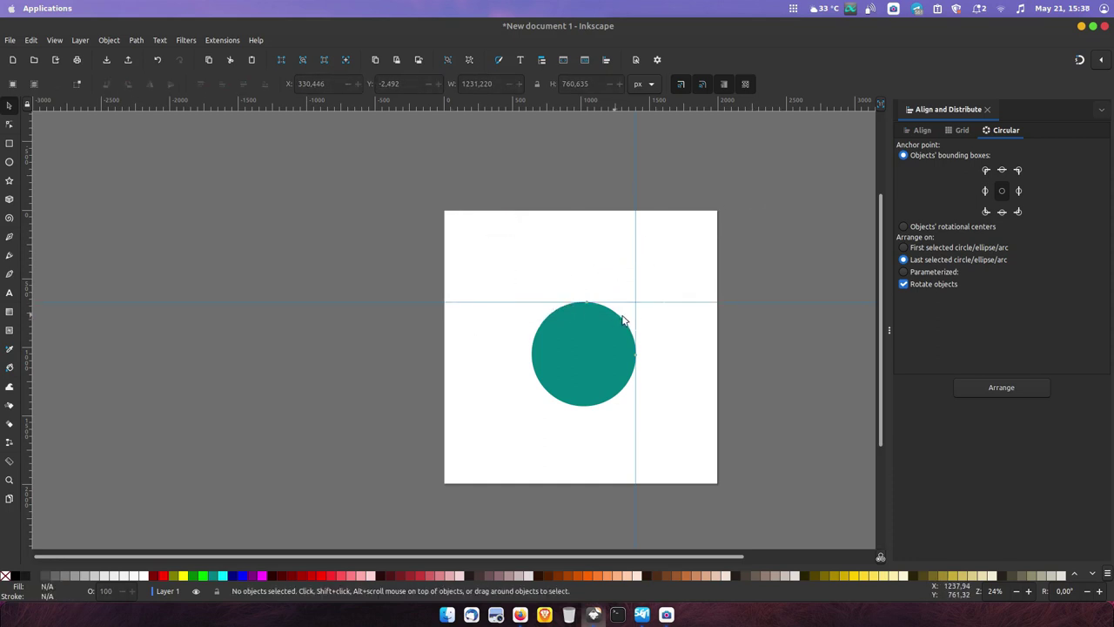
pyautogui.keyDown('ctrl'); pyautogui.scroll(2, 631, 311); pyautogui.keyUp('ctrl')
pyautogui.click(9, 181)
pyautogui.moveTo(372, 250); pyautogui.dragTo(372, 230)
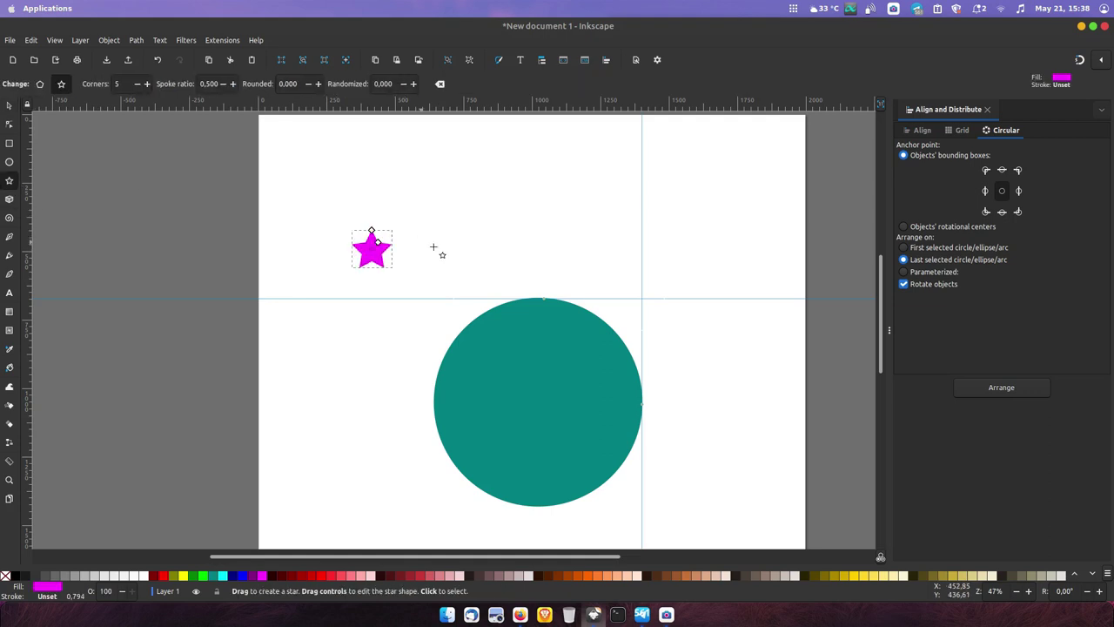
pyautogui.moveTo(447, 257)
pyautogui.mouseDown()
pyautogui.moveTo(446, 231)
pyautogui.moveTo(554, 225)
pyautogui.mouseUp()
pyautogui.moveTo(618, 249); pyautogui.dragTo(619, 217)
# - Arrange the stars around the teal circle, anchored top-right and kept unrotated
pyautogui.click(9, 106)
pyautogui.moveTo(211, 188); pyautogui.dragTo(687, 301)
pyautogui.press('shift')
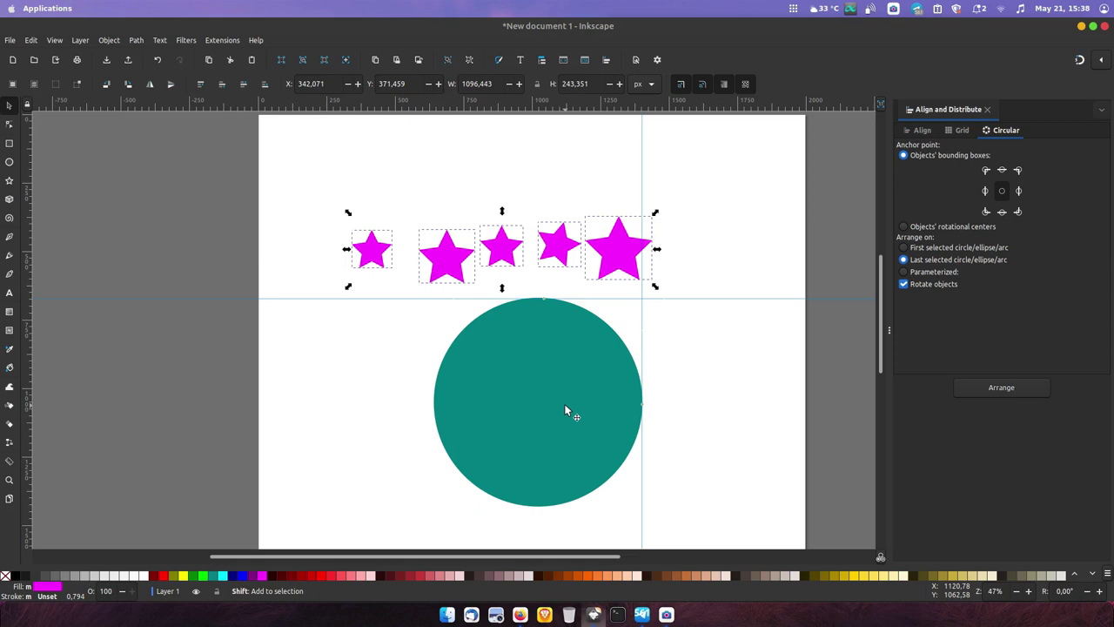
pyautogui.keyDown('shift'); pyautogui.click(565, 409); pyautogui.keyUp('shift')
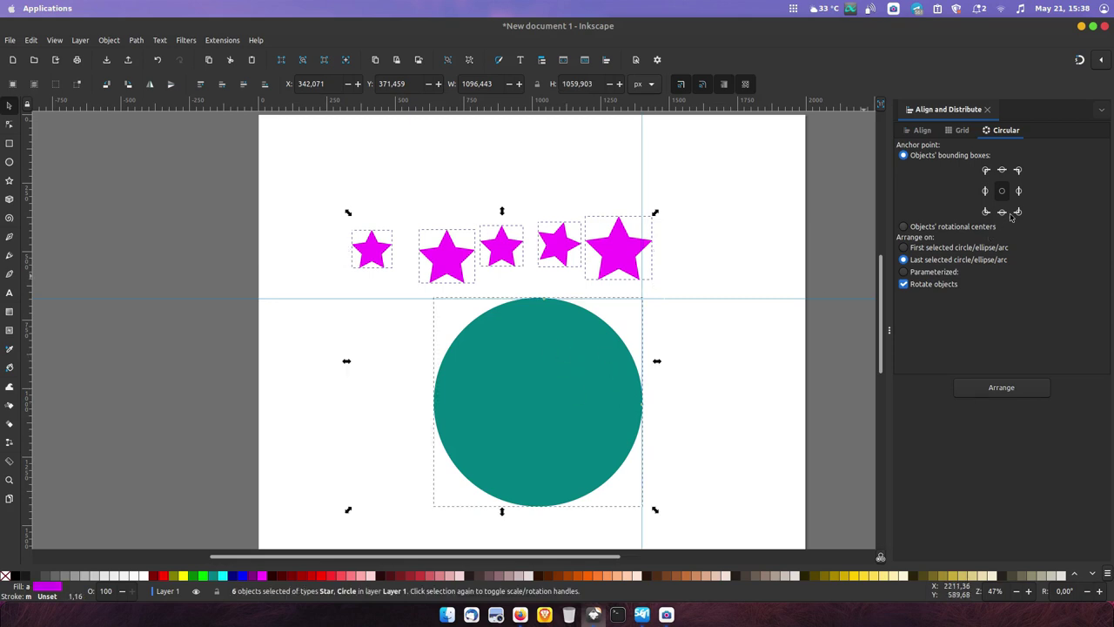
pyautogui.click(1020, 178)
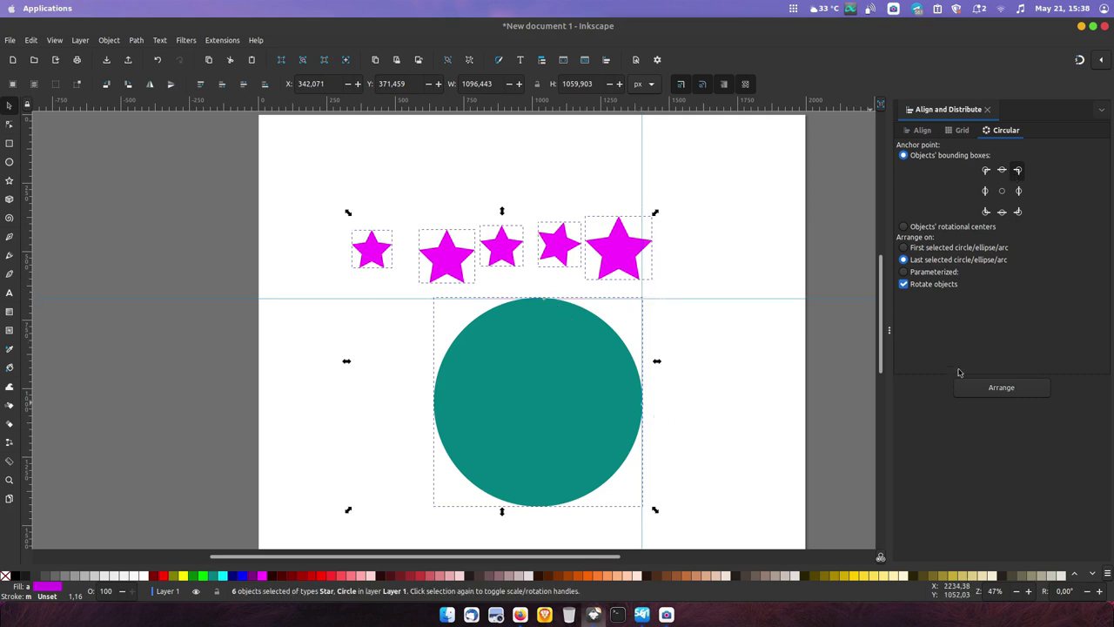
pyautogui.click(904, 285)
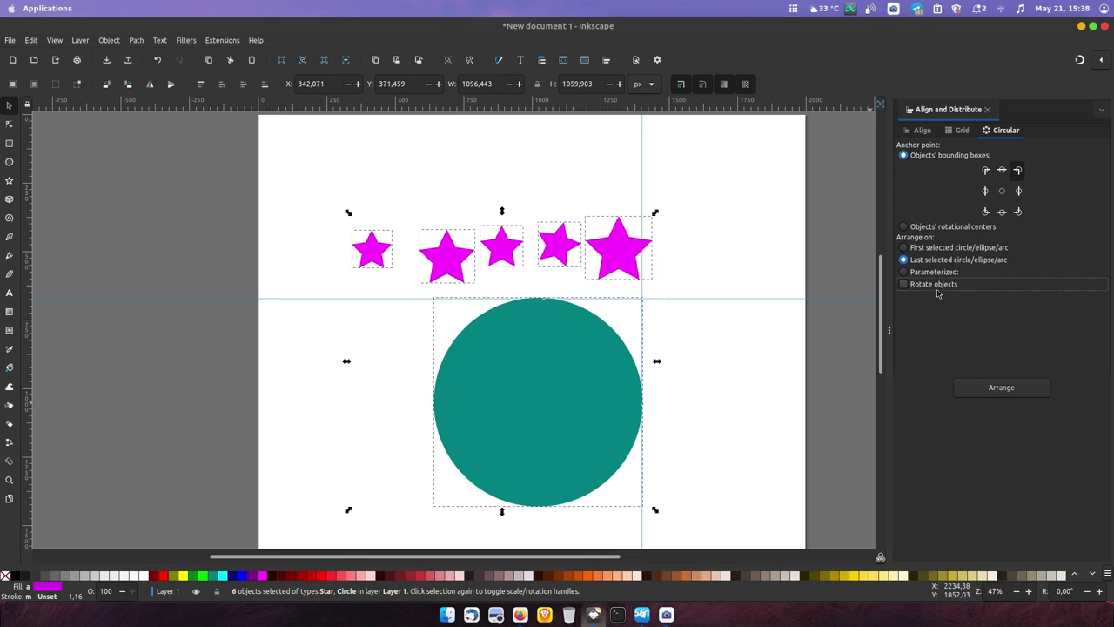
pyautogui.click(1003, 390)
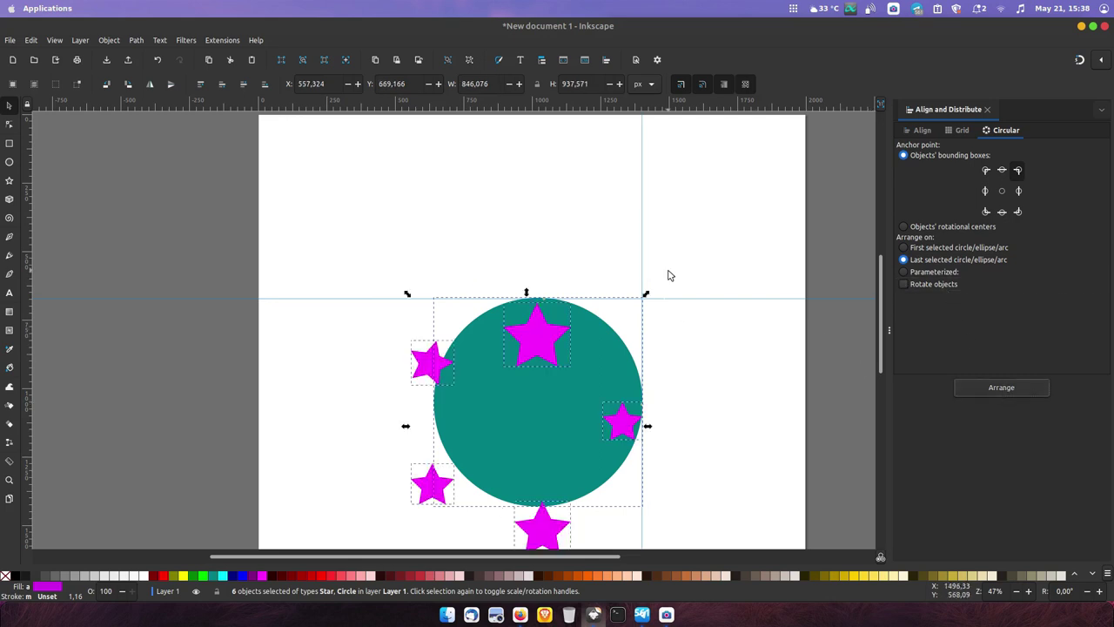
# - Move the stars aside and re-arrange them around the circle anchored at bottom-right corners
pyautogui.keyDown('ctrl'); pyautogui.scroll(-2, 669, 275); pyautogui.keyUp('ctrl')
pyautogui.keyDown('ctrl'); pyautogui.scroll(2, 646, 356); pyautogui.keyUp('ctrl')
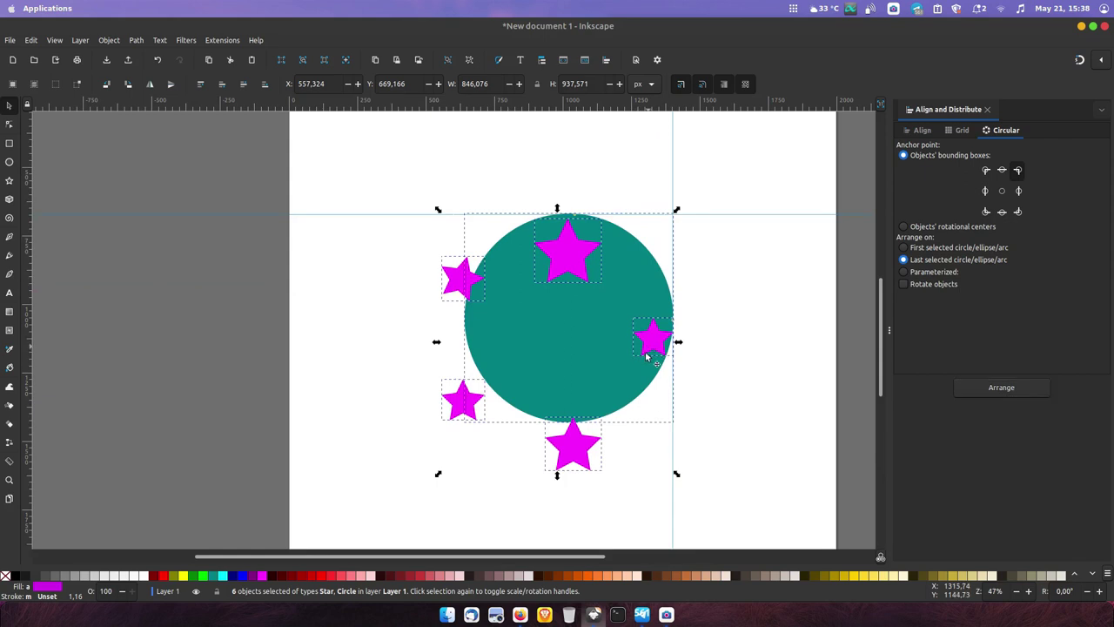
pyautogui.keyDown('shift'); pyautogui.click(600, 343); pyautogui.keyUp('shift')
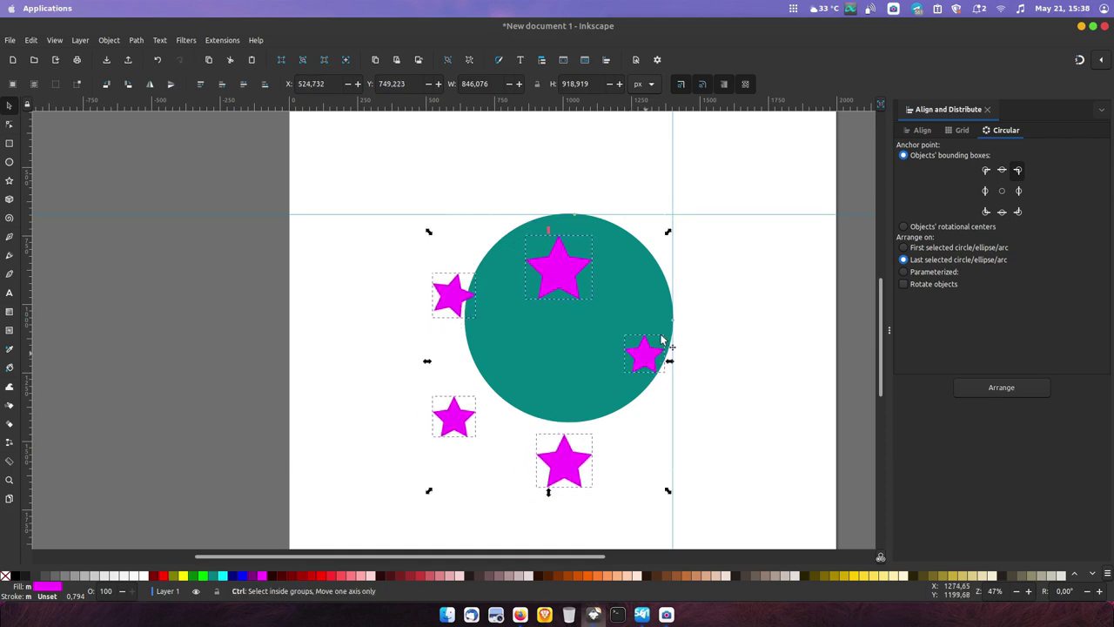
pyautogui.moveTo(619, 372); pyautogui.dragTo(643, 346)
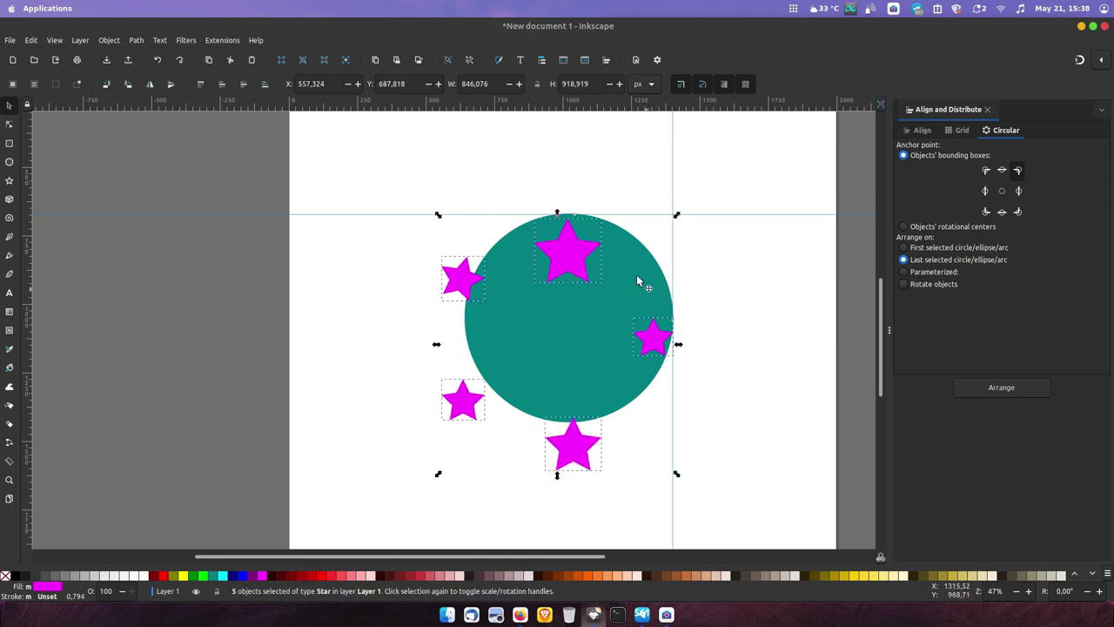
pyautogui.click(1019, 212)
pyautogui.keyDown('shift'); pyautogui.click(591, 372); pyautogui.keyUp('shift')
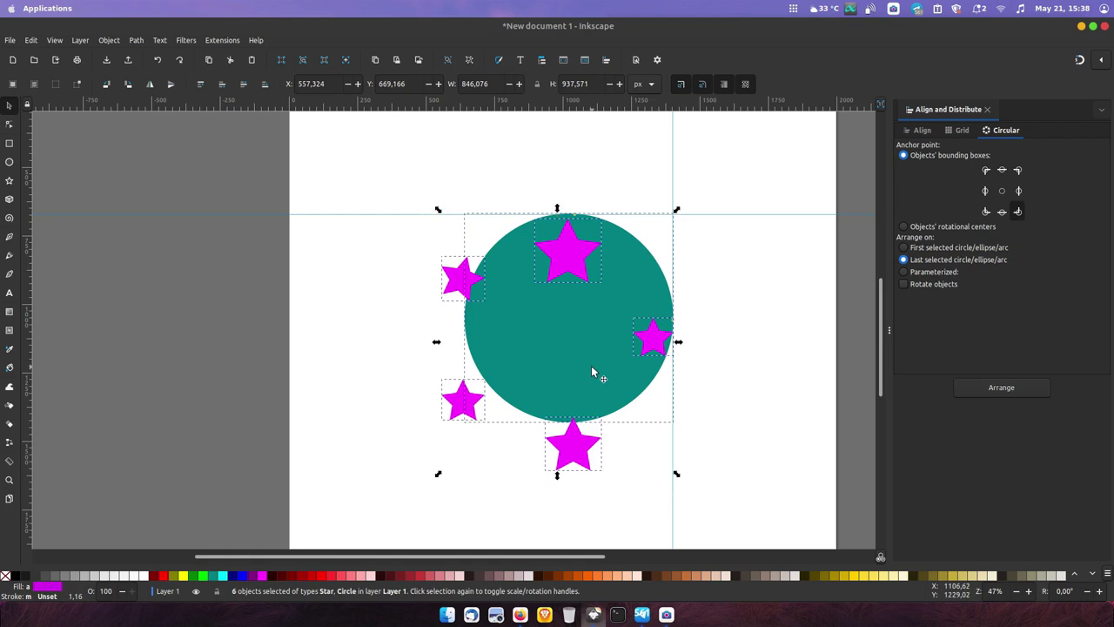
pyautogui.click(1001, 388)
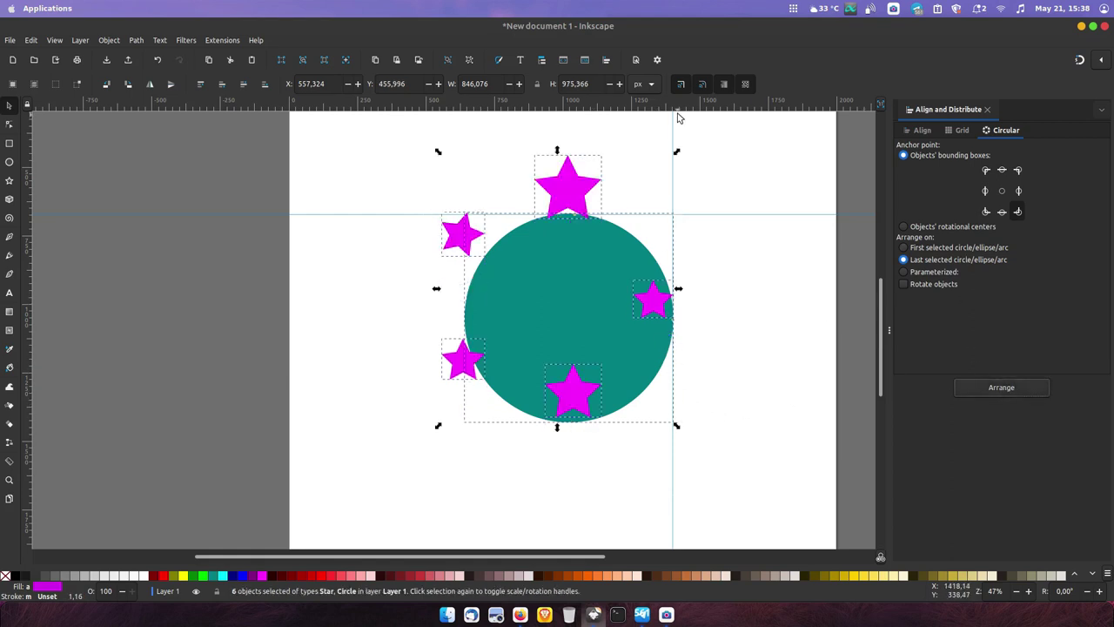
# - Add a guide at the circle's bottom, then re-arrange the stars anchored at bottom centres
pyautogui.moveTo(679, 149); pyautogui.dragTo(667, 414)
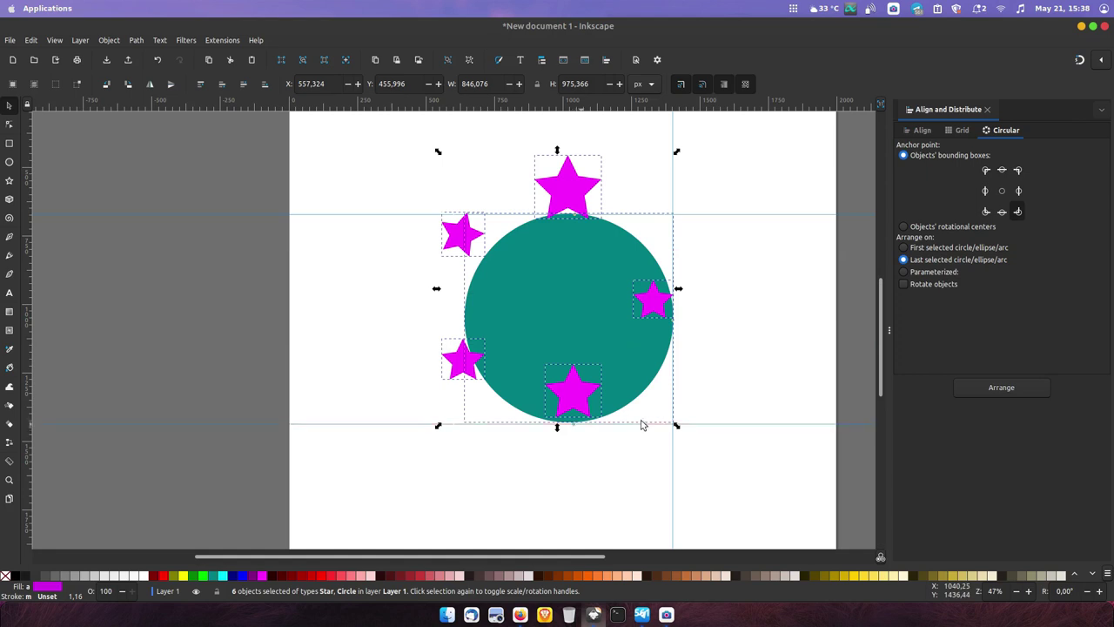
pyautogui.click(1002, 212)
pyautogui.click(1001, 387)
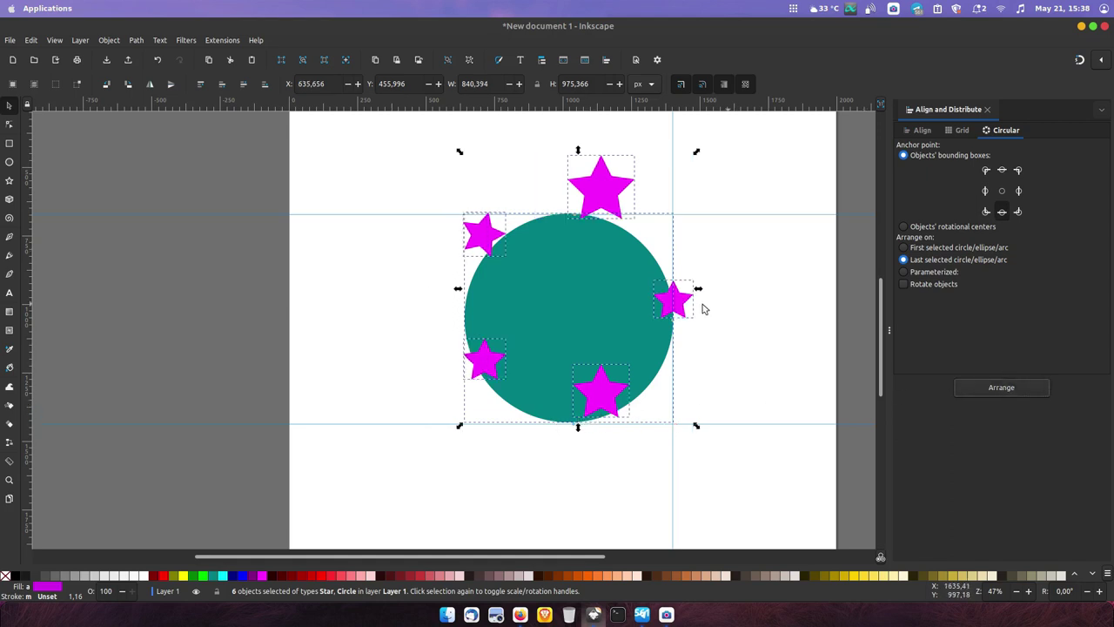
pyautogui.click(856, 208)
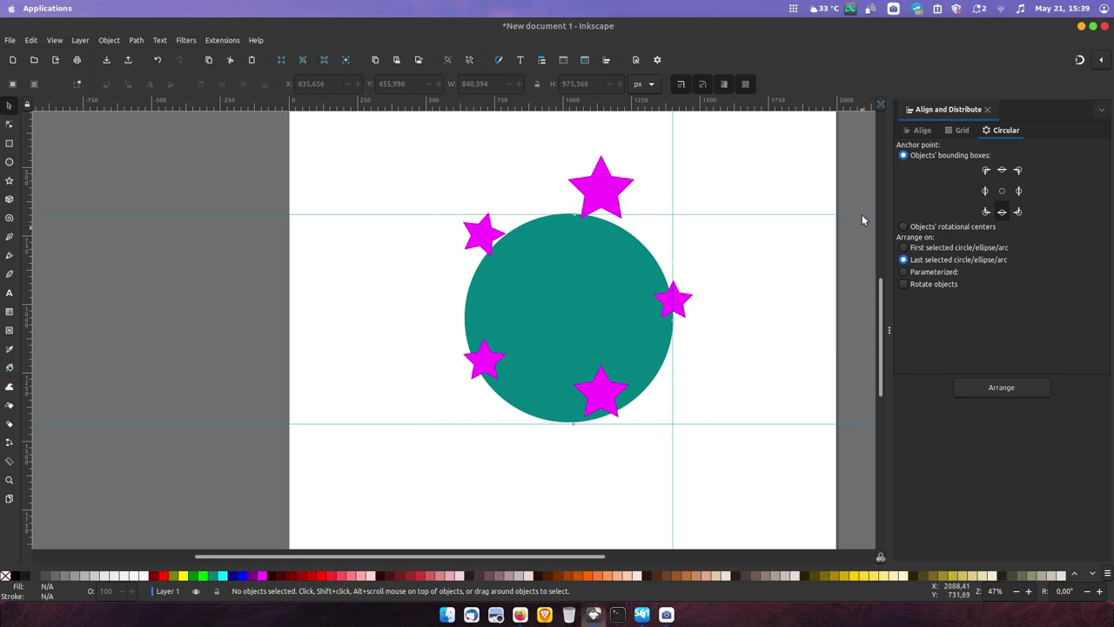
# - Anchor arranging on objects' rotational centres and select all five stars
pyautogui.click(1007, 193)
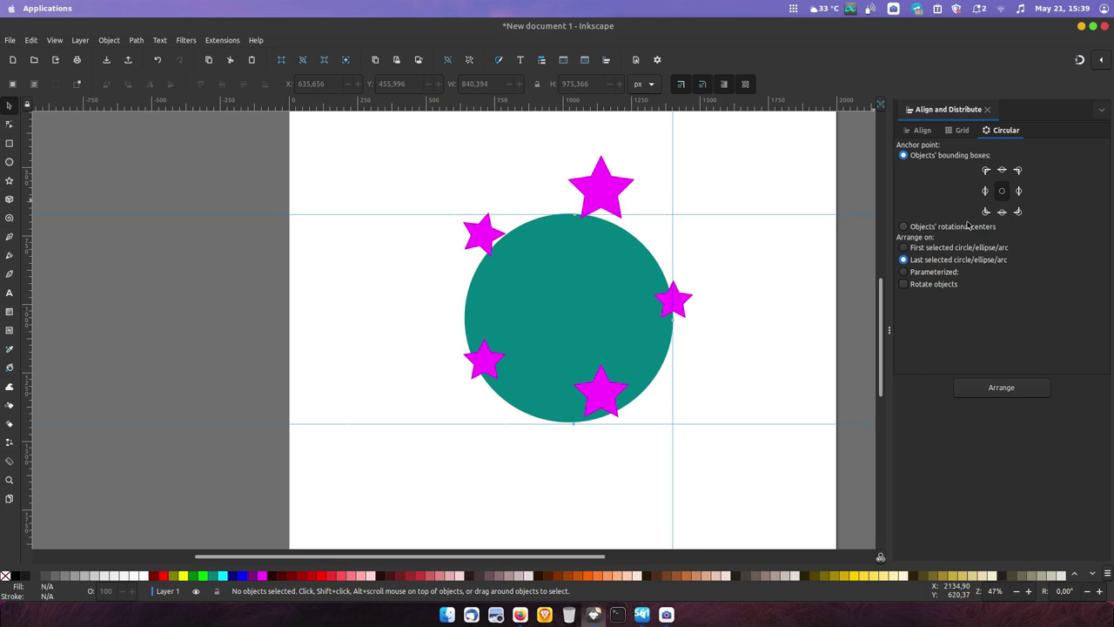
pyautogui.click(921, 228)
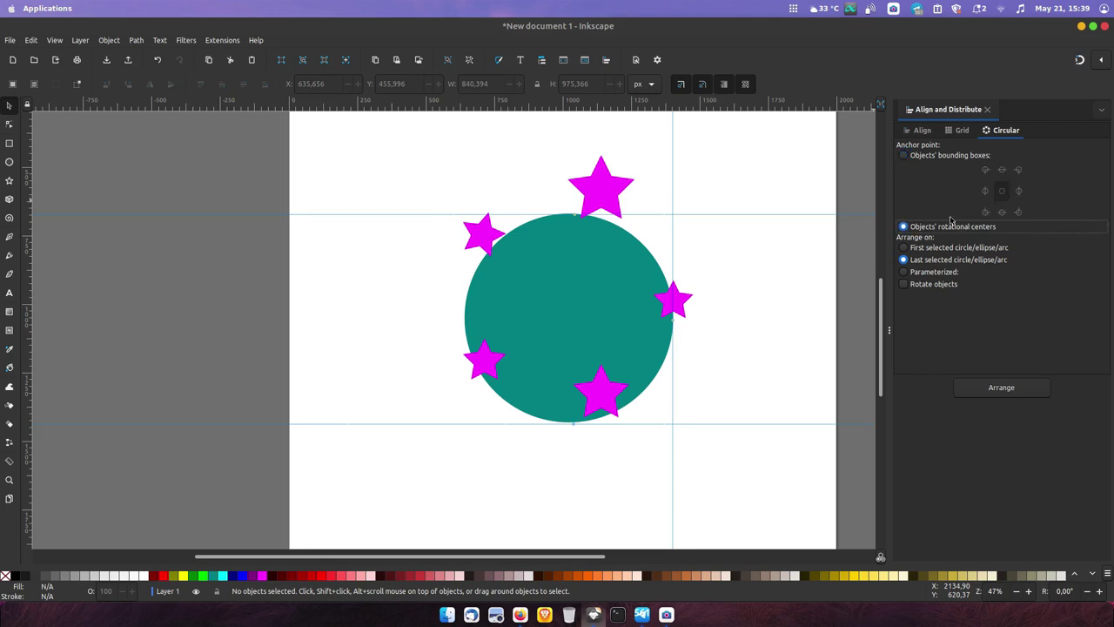
pyautogui.click(582, 202)
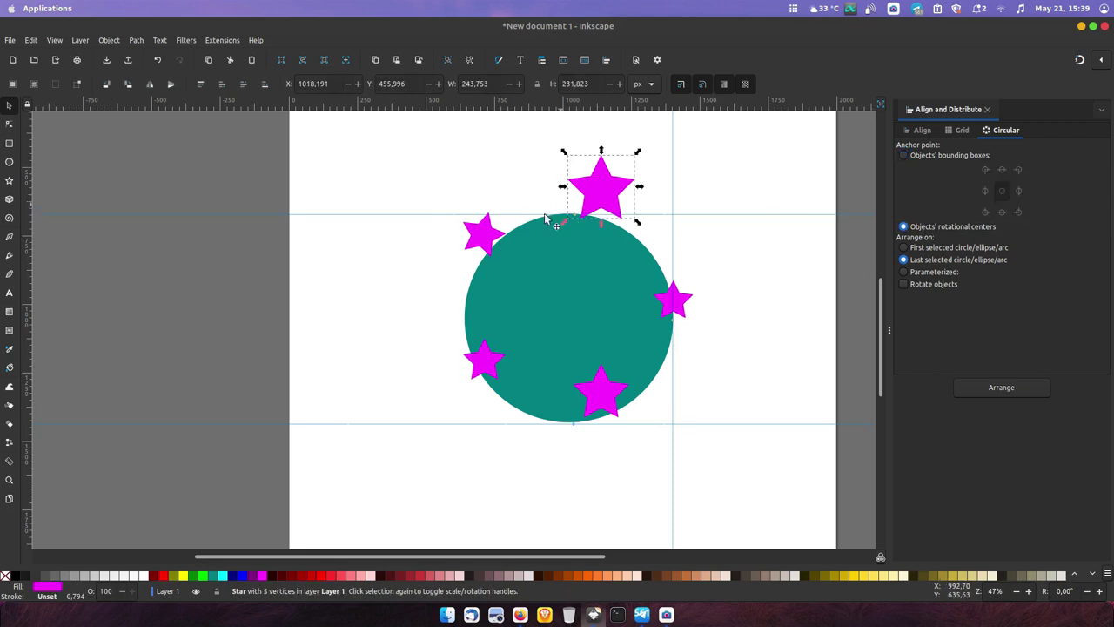
pyautogui.keyDown('shift'); pyautogui.click(487, 231); pyautogui.keyUp('shift')
pyautogui.keyDown('shift'); pyautogui.click(485, 358); pyautogui.keyUp('shift')
pyautogui.keyDown('shift'); pyautogui.click(612, 394); pyautogui.keyUp('shift')
pyautogui.keyDown('shift'); pyautogui.click(679, 300); pyautogui.keyUp('shift')
# - Delete the five stars and draw one new magenta star at the upper left
pyautogui.rightClick(678, 298)
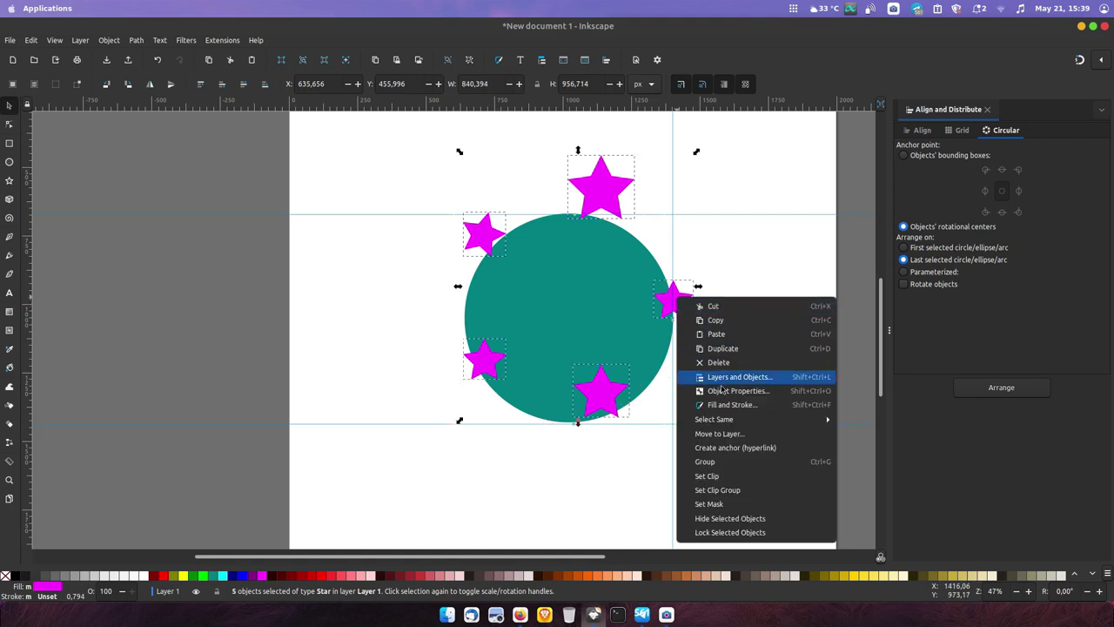
pyautogui.click(719, 362)
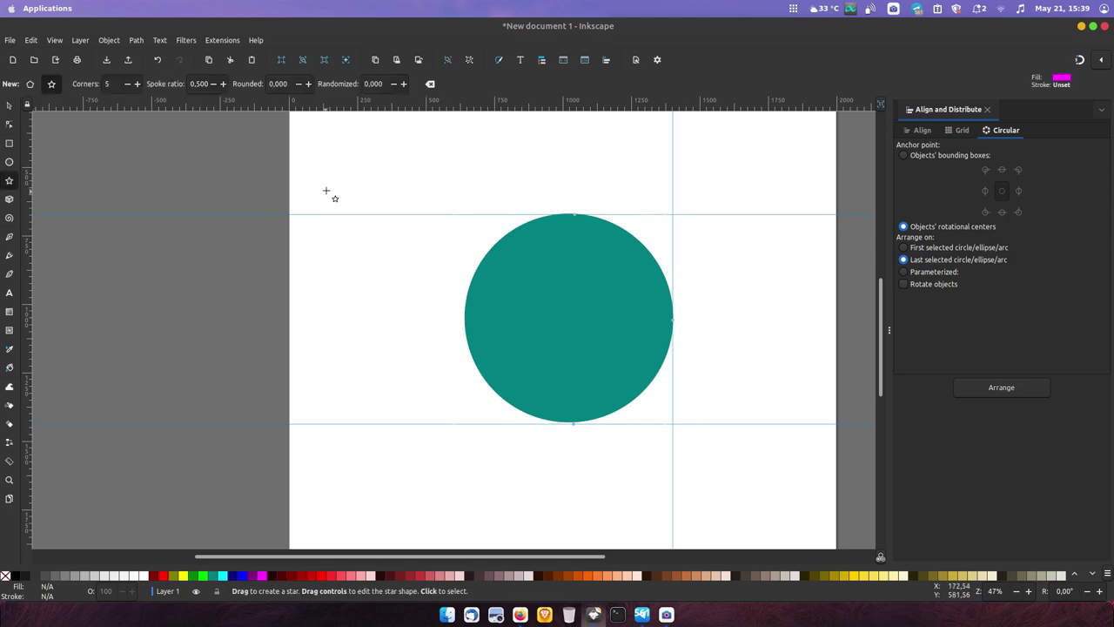
pyautogui.moveTo(370, 189); pyautogui.dragTo(370, 167)
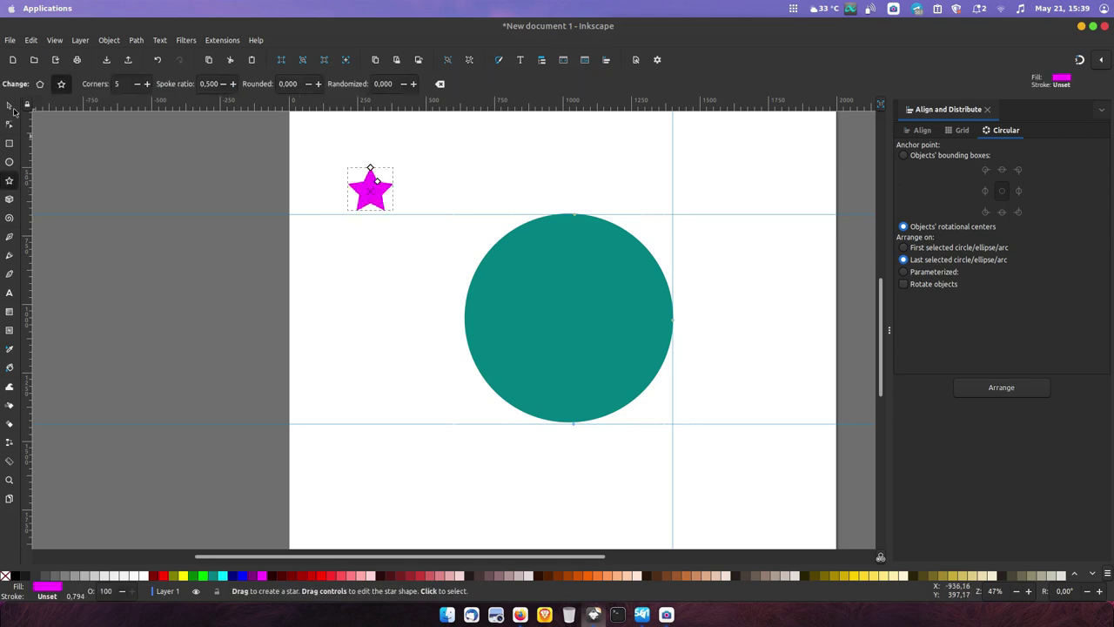
# - Duplicate the star into a row of five and arrange them upright on the circle's edge by their centres
pyautogui.press('s')
pyautogui.hotkey('ctrl', 'd')
pyautogui.moveTo(366, 200); pyautogui.dragTo(618, 189)
pyautogui.hotkey('ctrl', 'd')
pyautogui.hotkey('ctrl', 'd')
pyautogui.hotkey('ctrl', 'd')
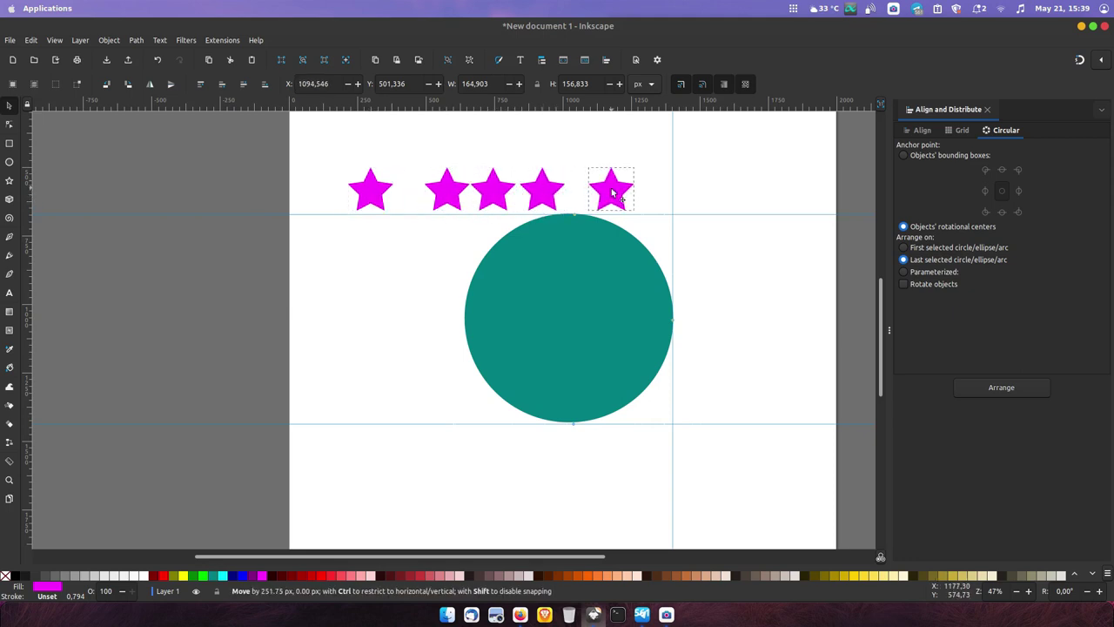
pyautogui.moveTo(299, 158); pyautogui.dragTo(668, 242)
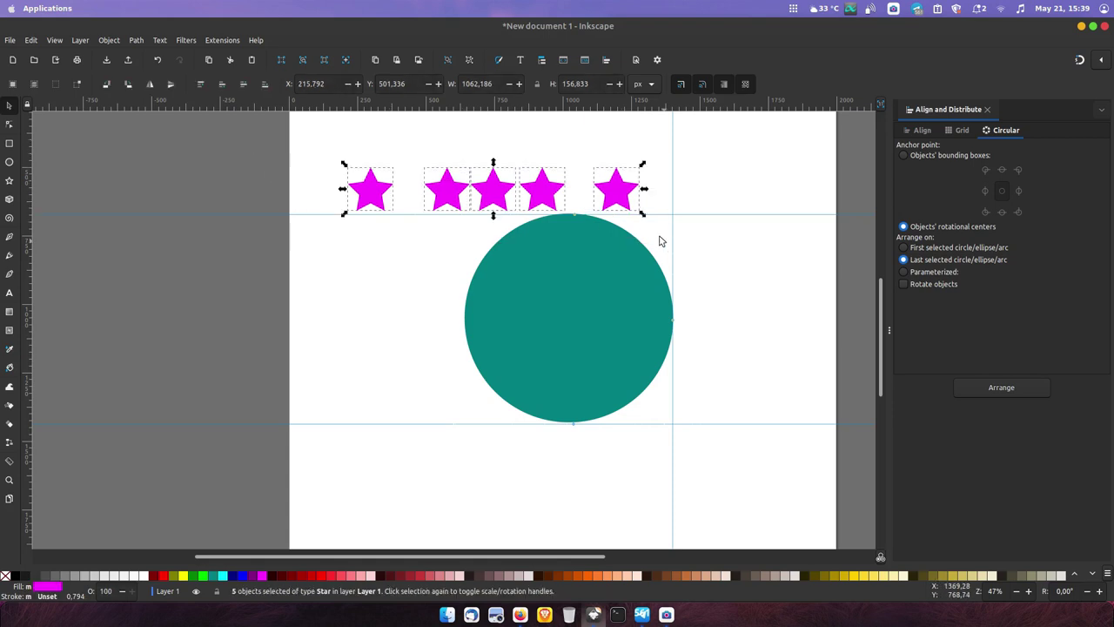
pyautogui.keyDown('shift'); pyautogui.click(610, 302); pyautogui.keyUp('shift')
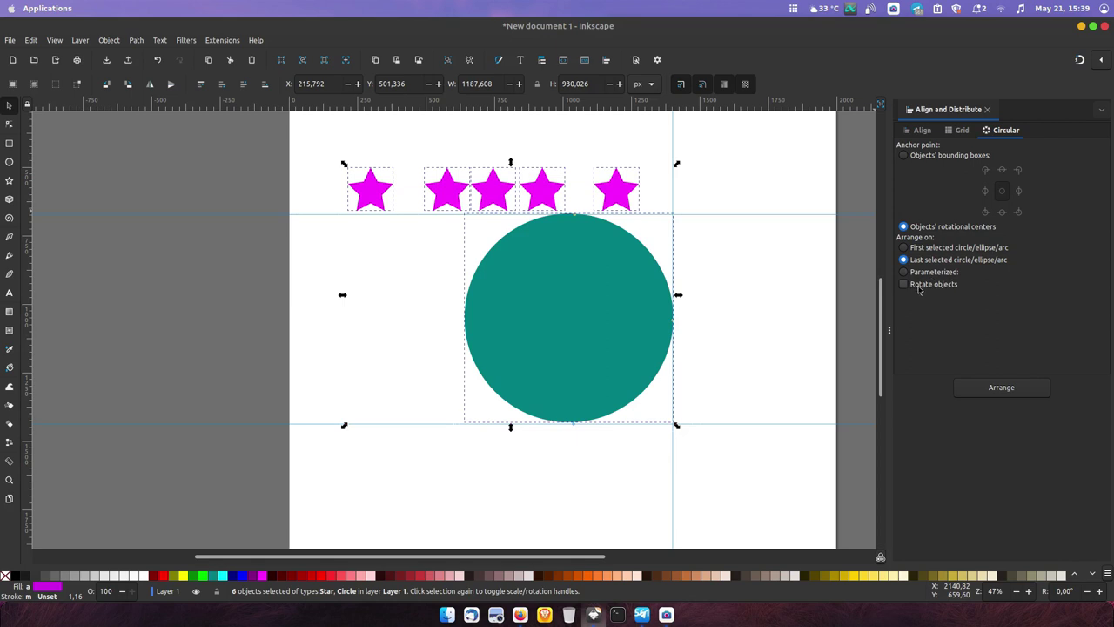
pyautogui.click(1011, 396)
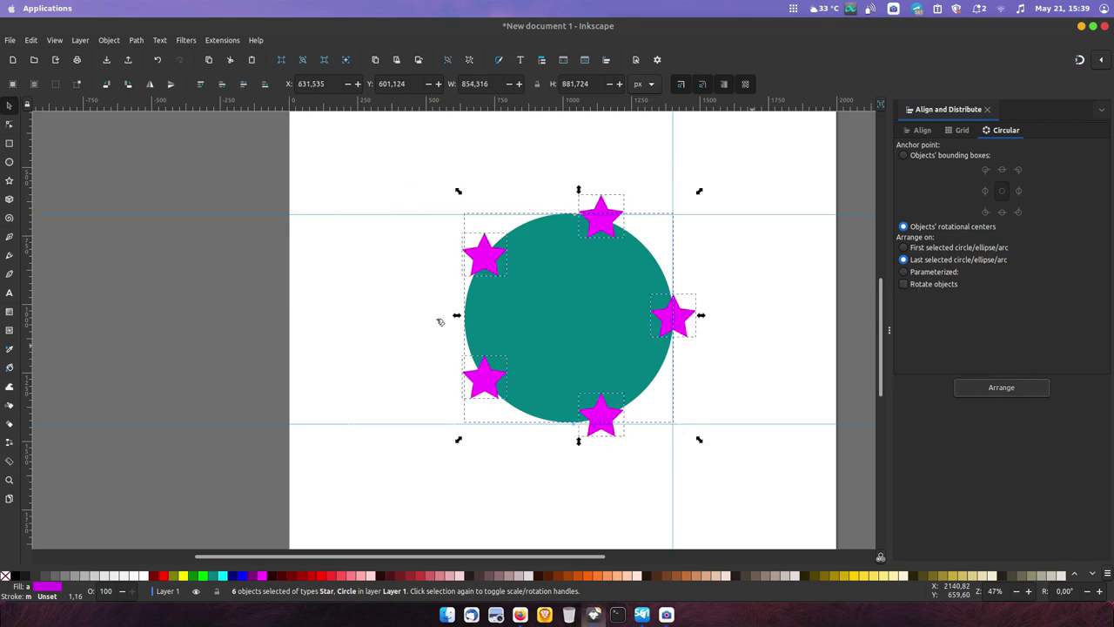
pyautogui.click(211, 359)
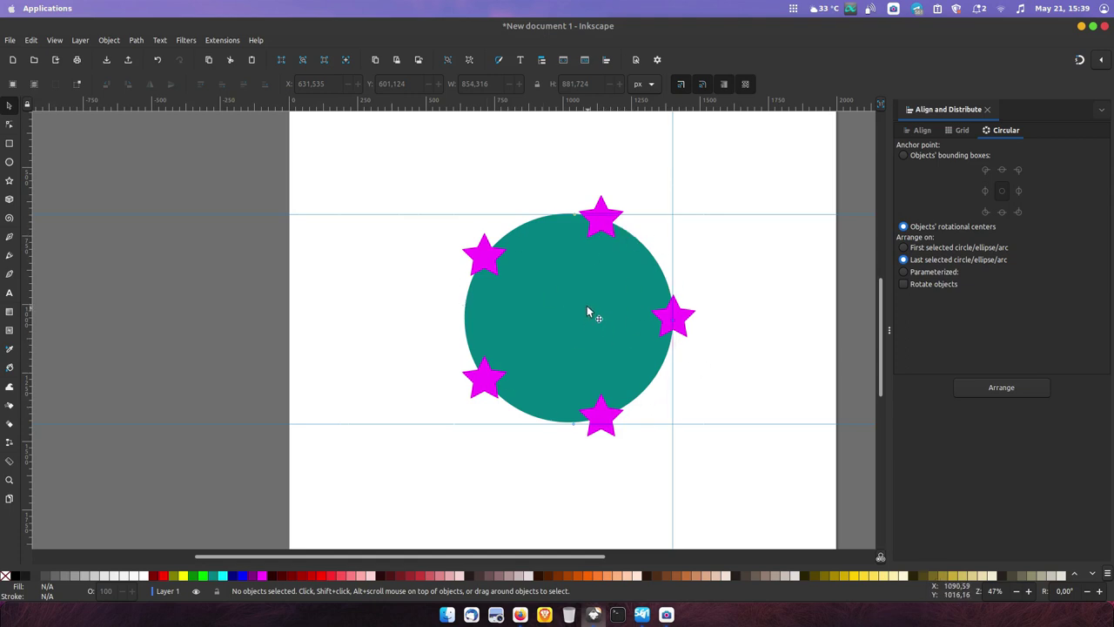
# - Undo the arrangement, then re-arrange the five stars around the circle with Rotate objects on
pyautogui.hotkey('ctrl', 'z')
pyautogui.moveTo(252, 159)
pyautogui.mouseDown()
pyautogui.moveTo(639, 213)
pyautogui.moveTo(708, 240)
pyautogui.mouseUp()
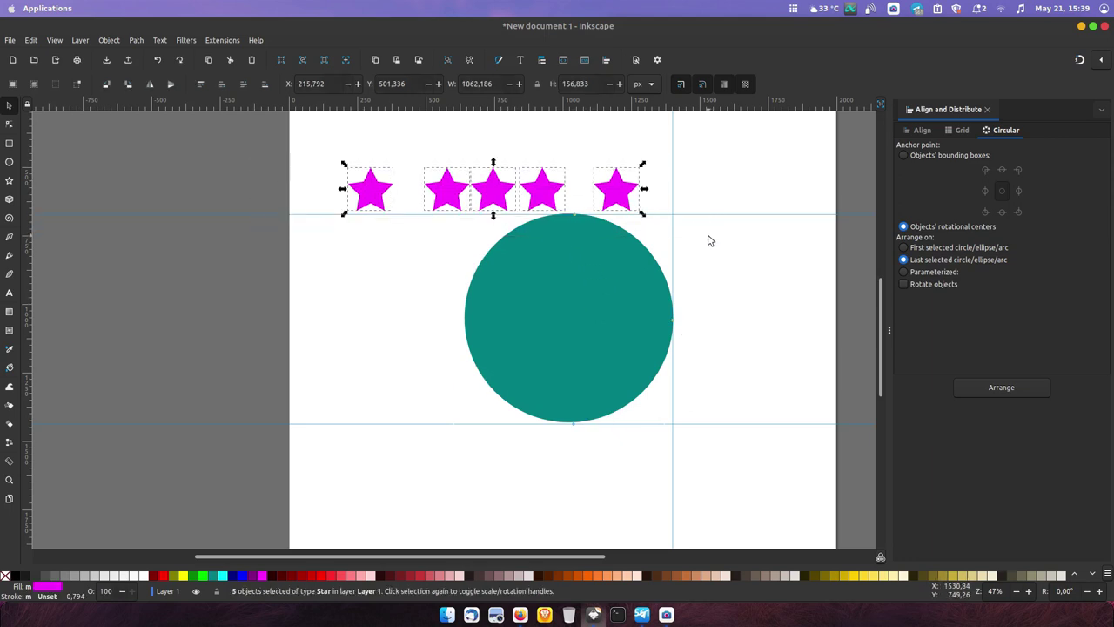
pyautogui.keyDown('shift'); pyautogui.click(625, 318); pyautogui.keyUp('shift')
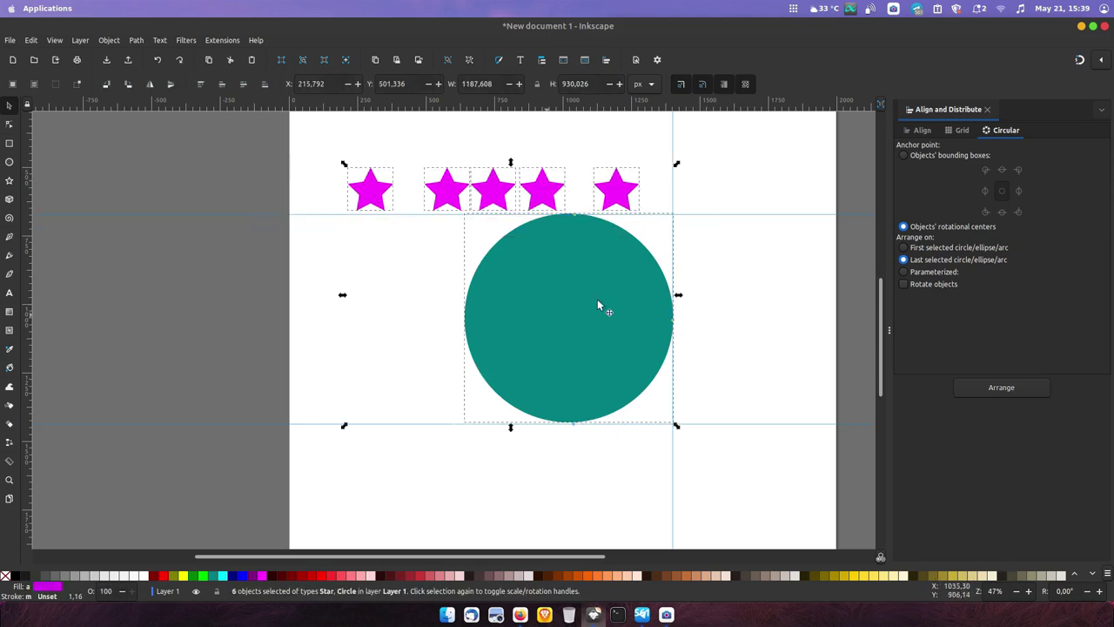
pyautogui.click(925, 286)
pyautogui.click(1001, 388)
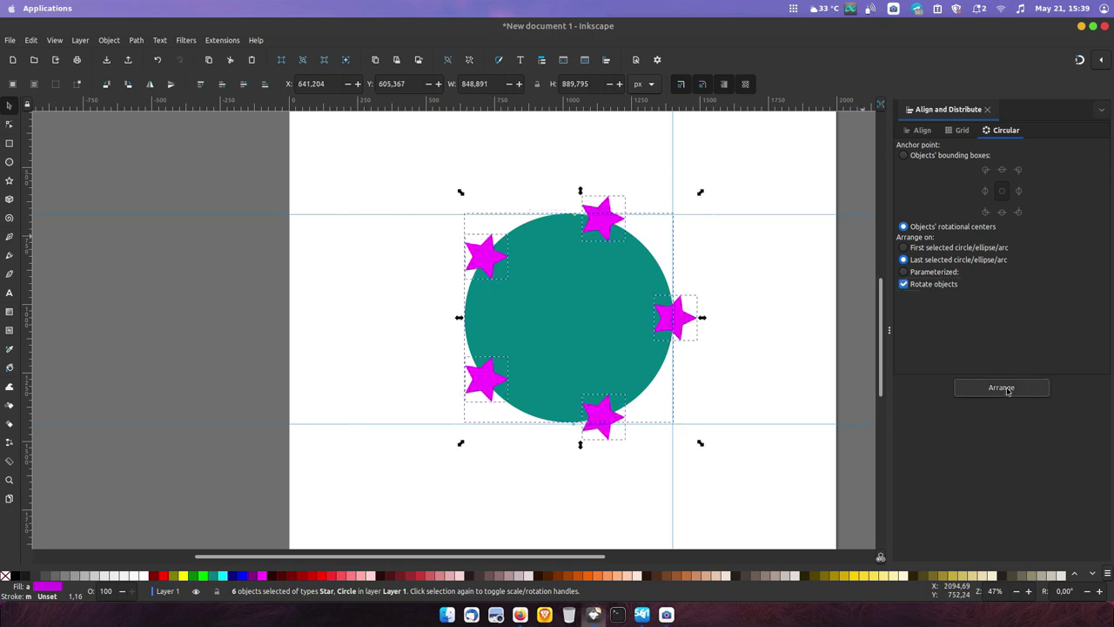
pyautogui.click(851, 298)
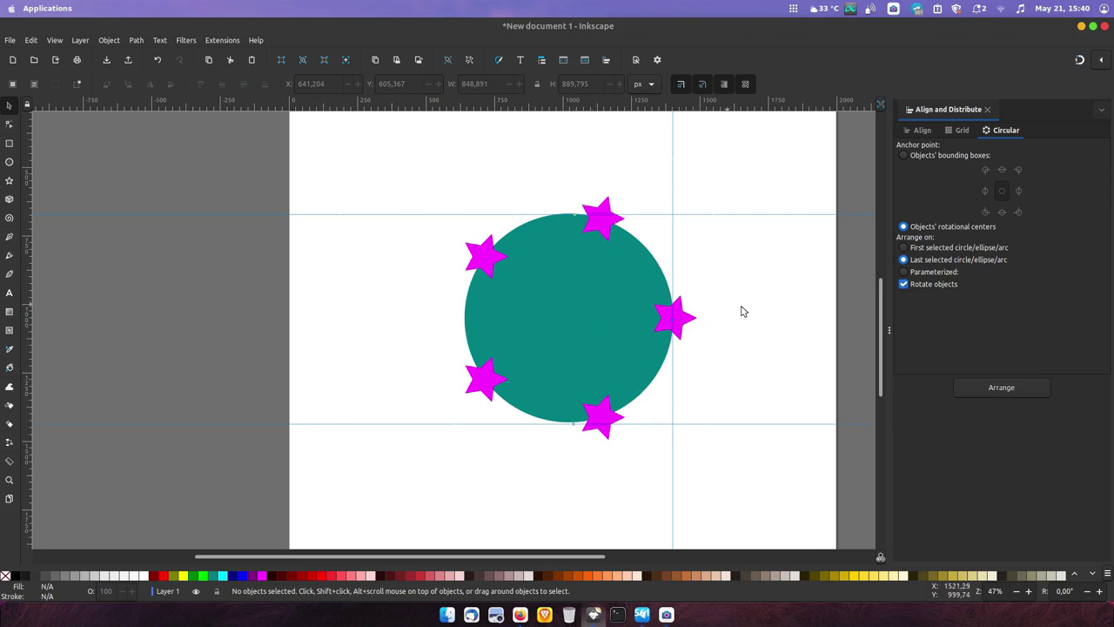
# - Undo the circular arrangement, choose Parameterized arranging, and delete the teal circle
pyautogui.hotkey('ctrl', 'z')
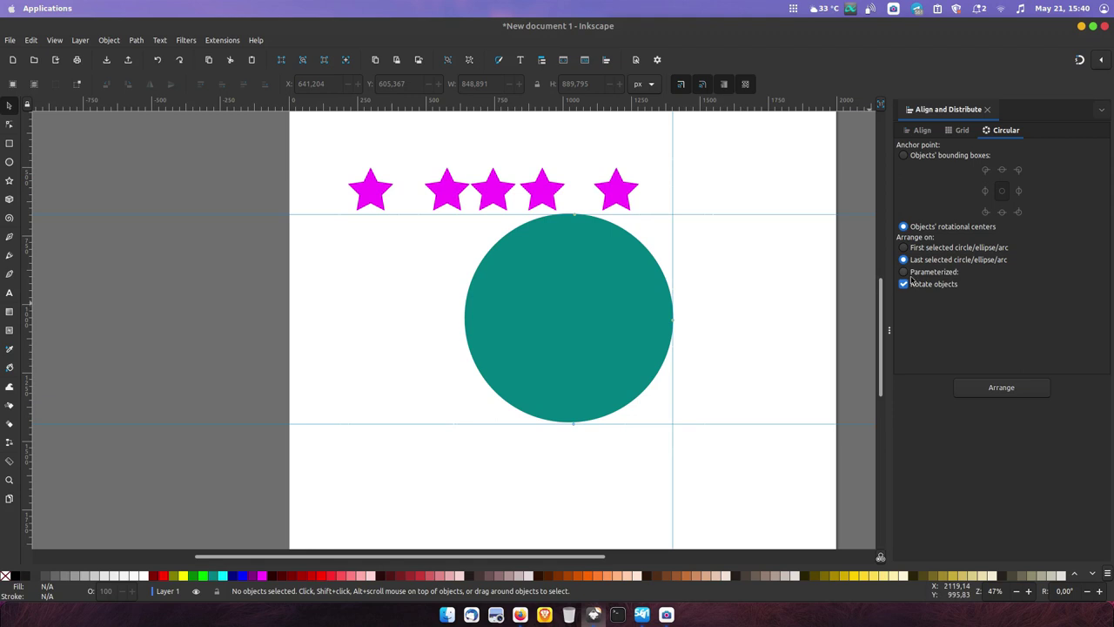
pyautogui.click(910, 274)
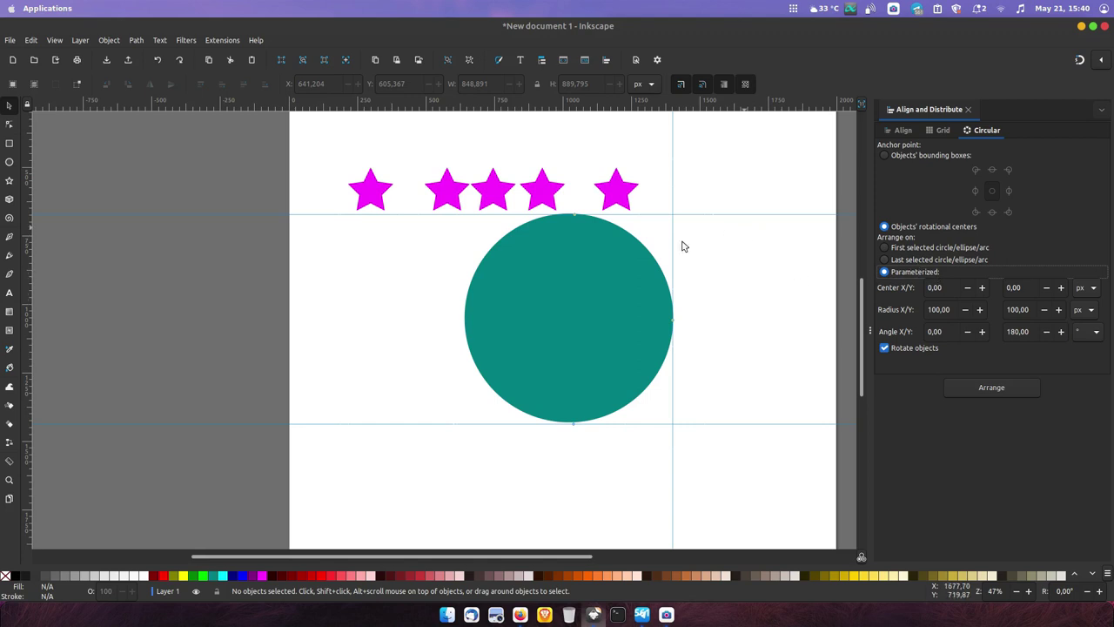
pyautogui.click(568, 296)
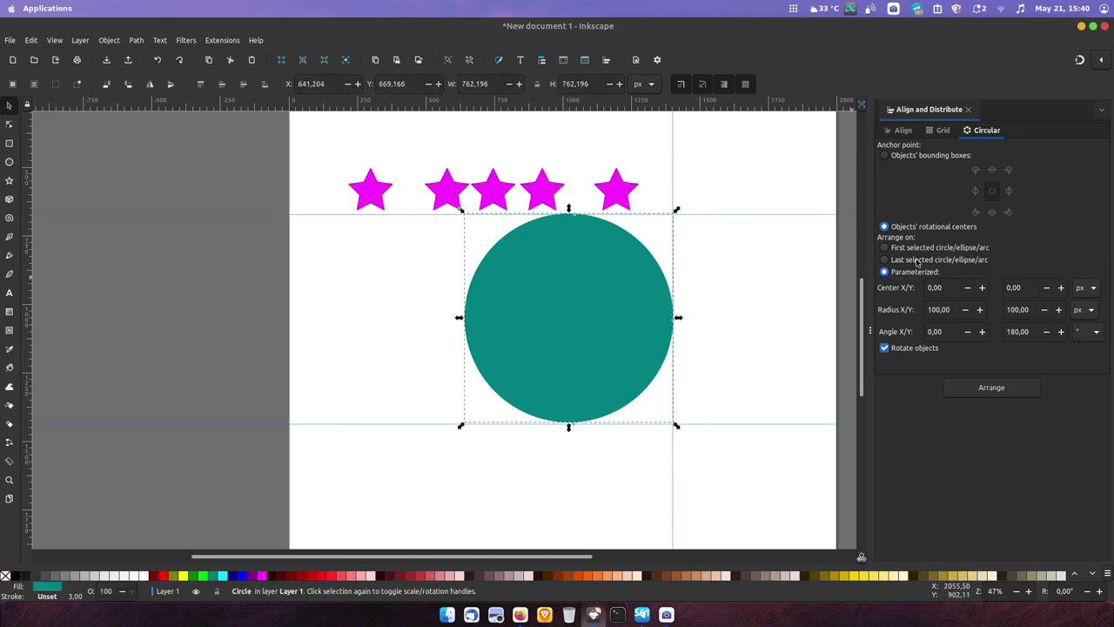
pyautogui.press('Delete')
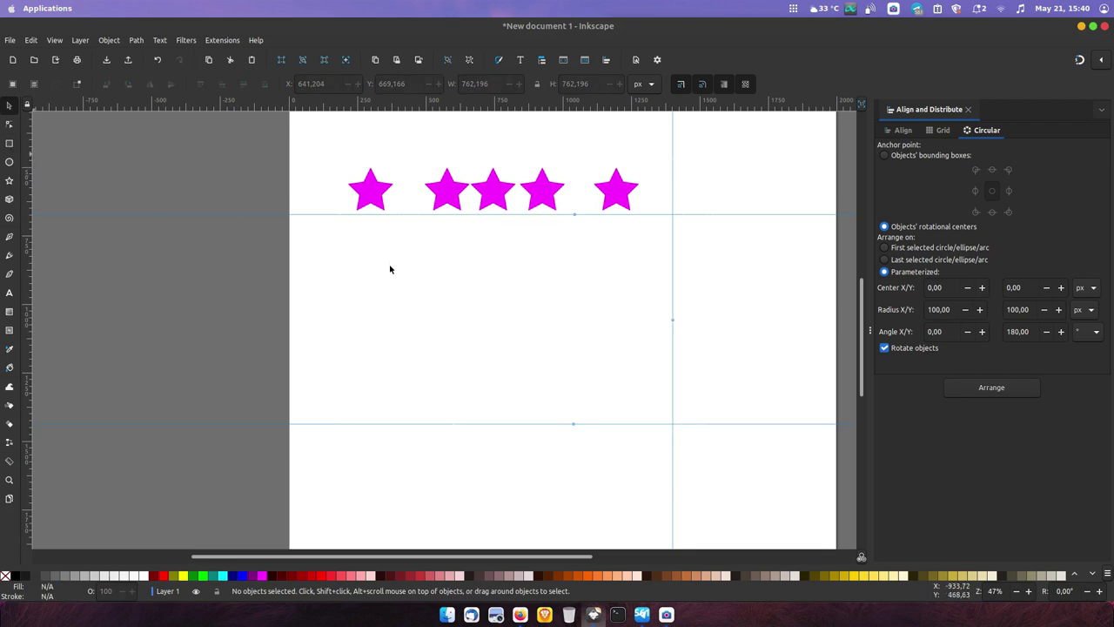
# - Draw a teal square below the magenta stars
pyautogui.press('r')
pyautogui.moveTo(412, 262); pyautogui.dragTo(575, 424)
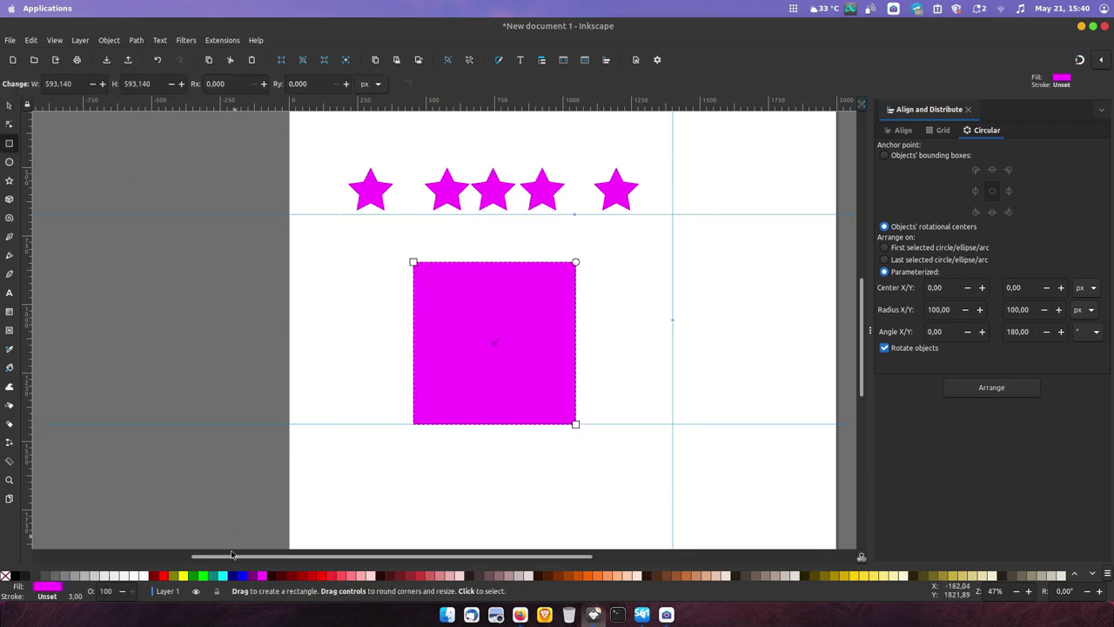
pyautogui.click(213, 576)
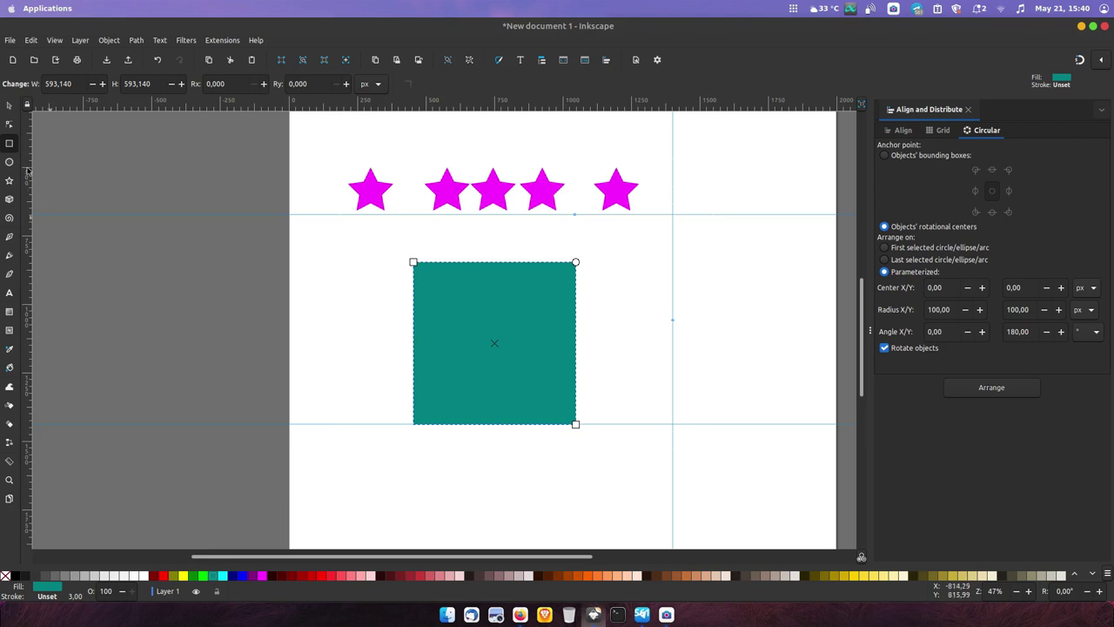
# - Arrange the five stars around the last selected square, then dismiss the not-an-ellipse error
pyautogui.click(9, 107)
pyautogui.moveTo(195, 132); pyautogui.dragTo(693, 241)
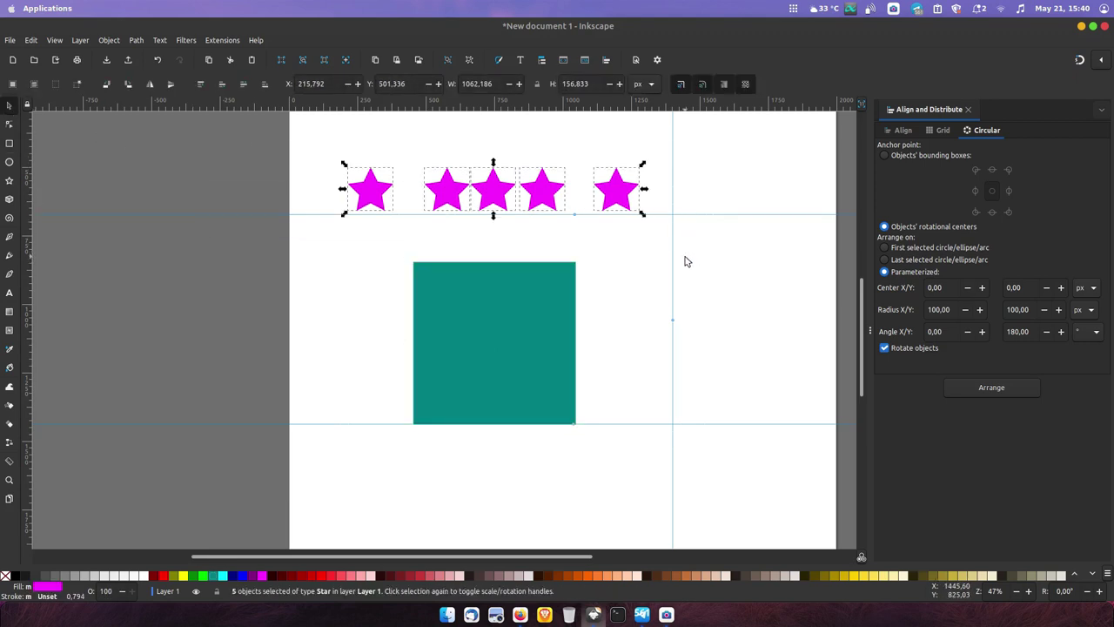
pyautogui.keyDown('shift'); pyautogui.click(542, 340); pyautogui.keyUp('shift')
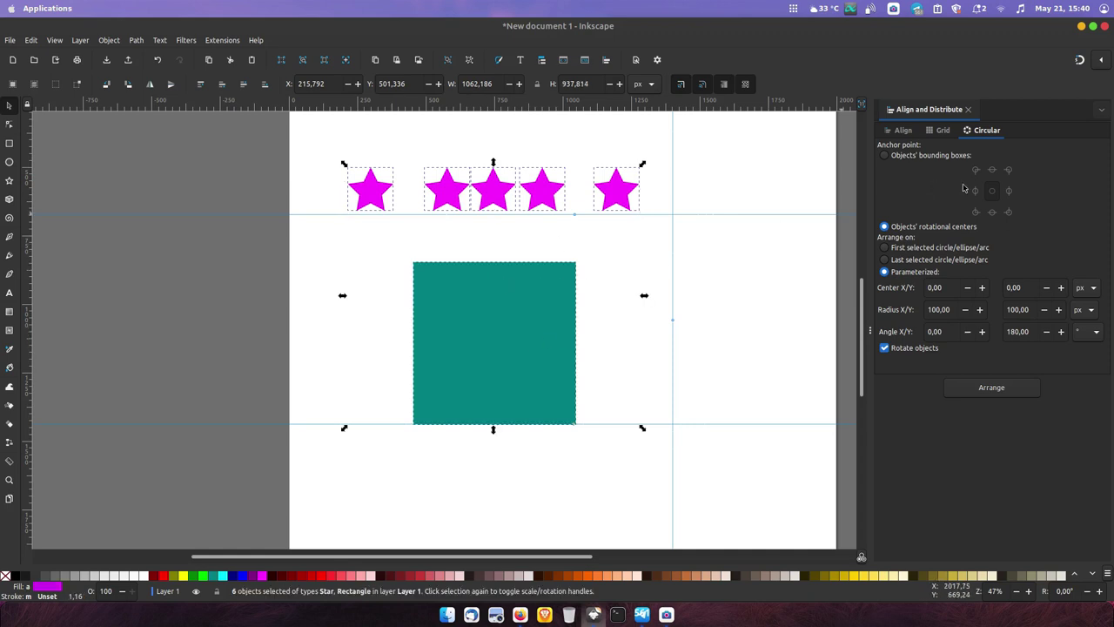
pyautogui.click(884, 260)
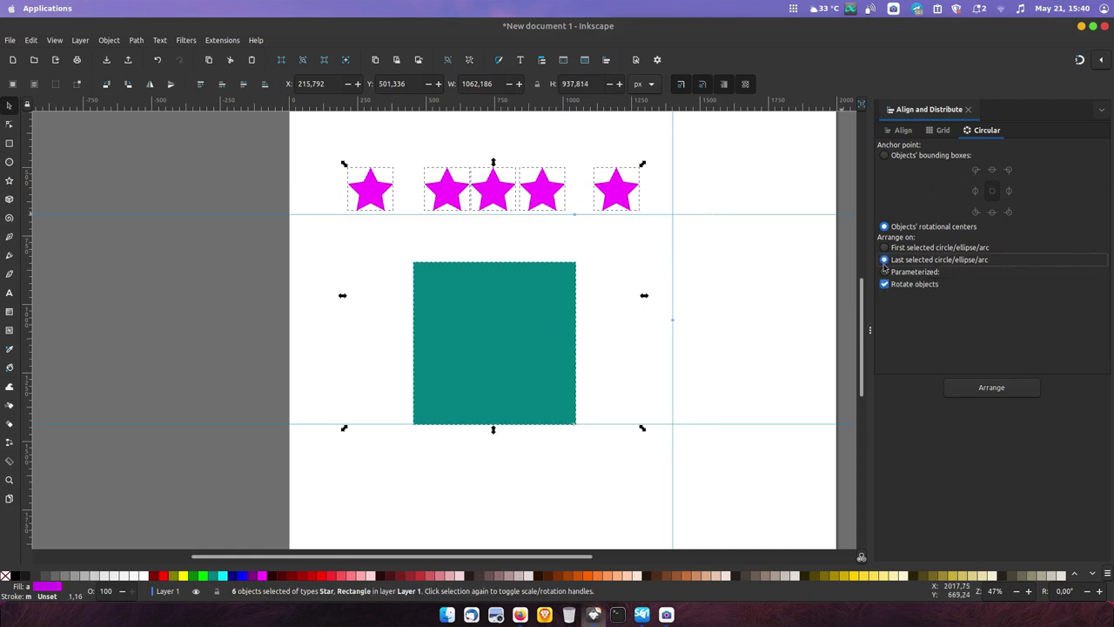
pyautogui.click(990, 387)
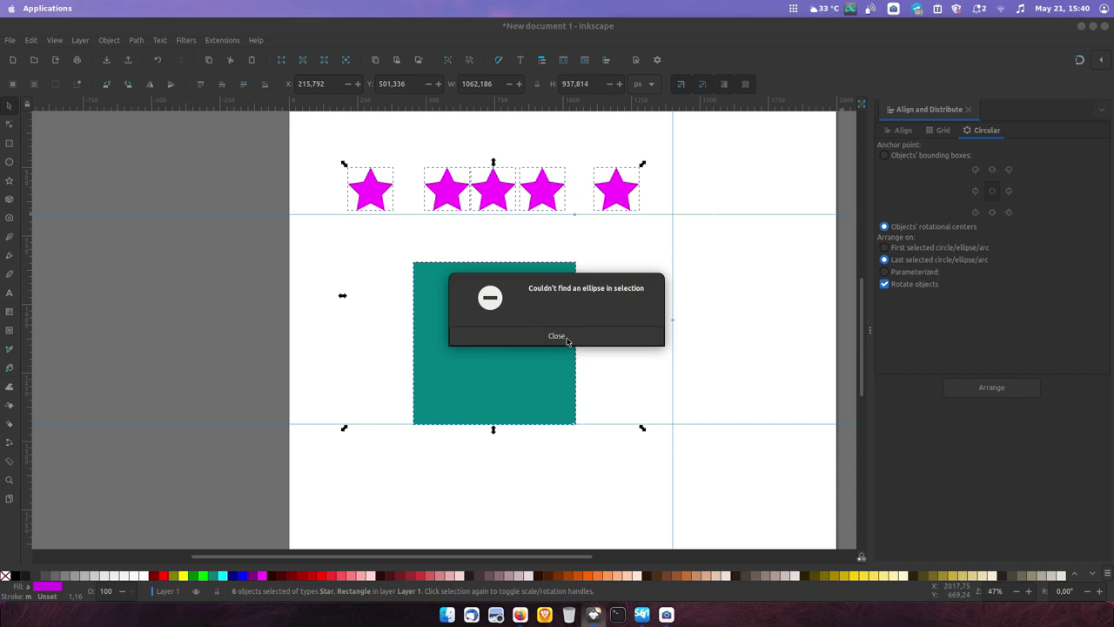
pyautogui.click(558, 336)
pyautogui.press('Escape')
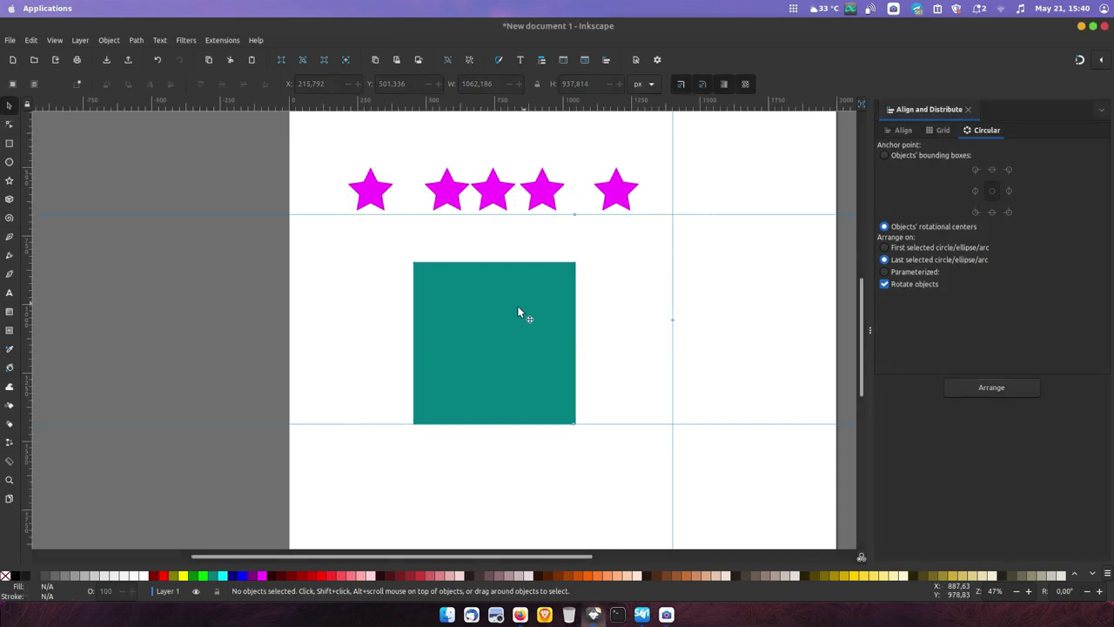
# - Move the teal square off the page and draw a large red-outlined, unfilled circle
pyautogui.click(518, 327)
pyautogui.moveTo(518, 328); pyautogui.dragTo(171, 369)
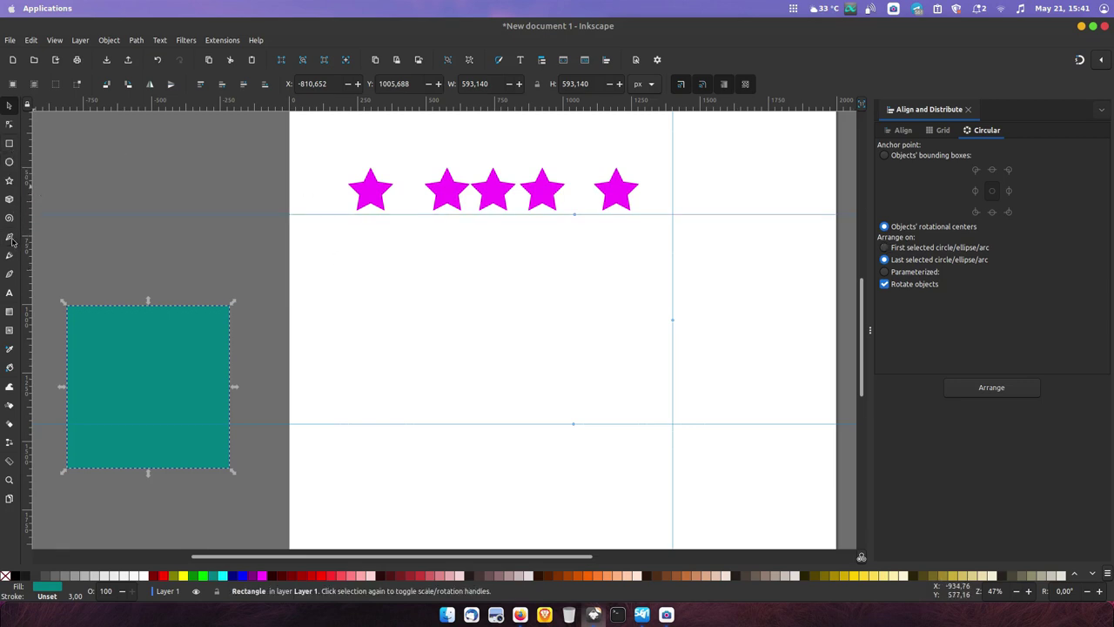
pyautogui.click(10, 239)
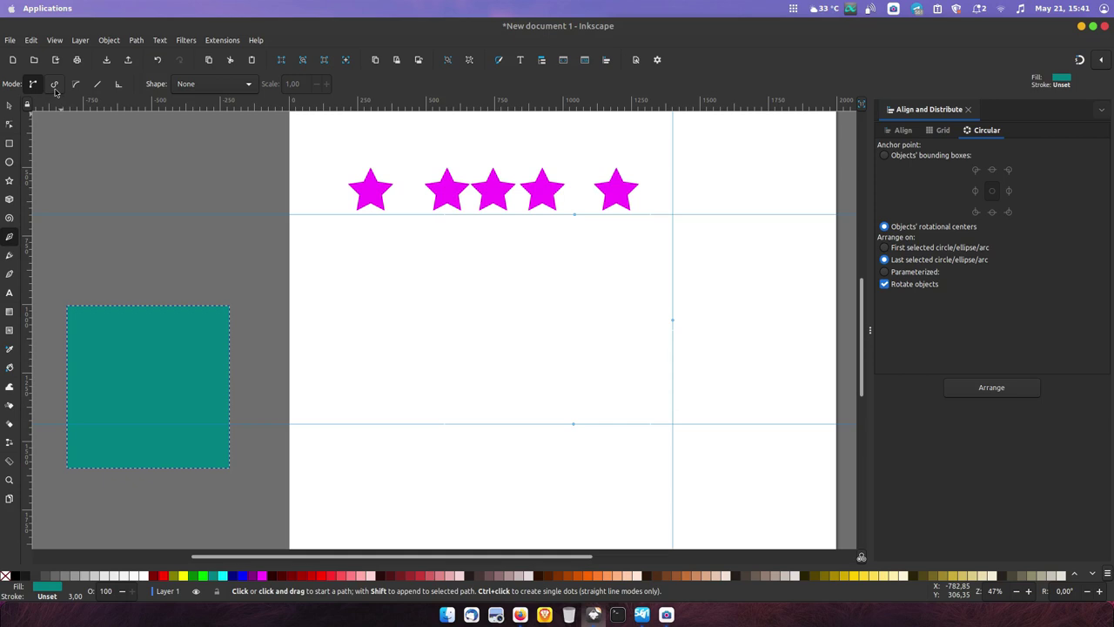
pyautogui.click(9, 162)
pyautogui.moveTo(407, 270); pyautogui.dragTo(628, 491)
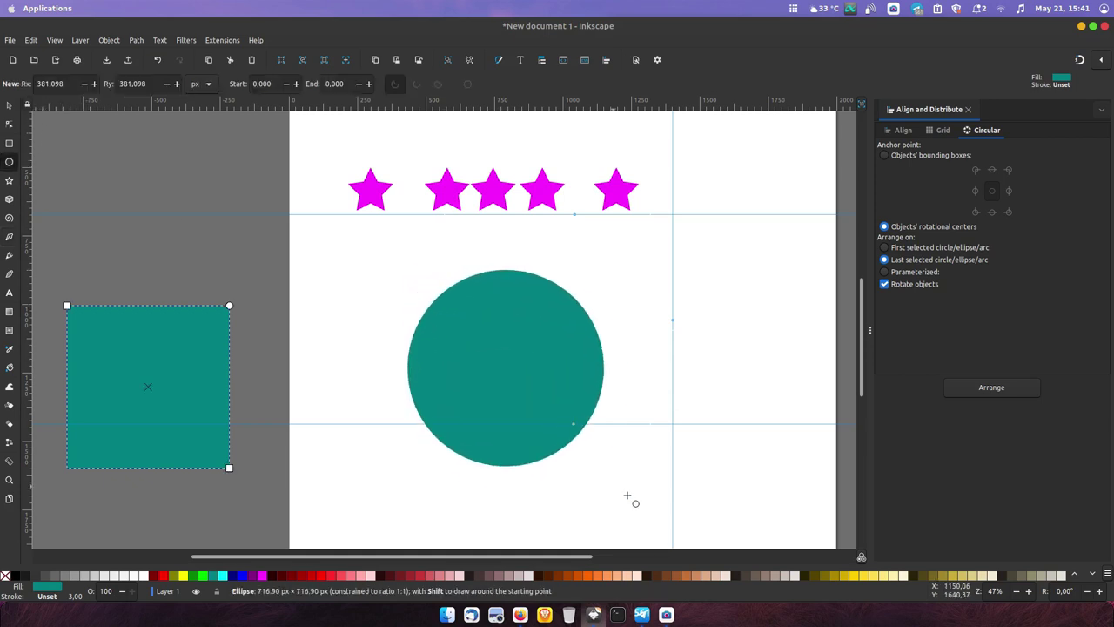
pyautogui.keyDown('shift'); pyautogui.click(163, 576); pyautogui.keyUp('shift')
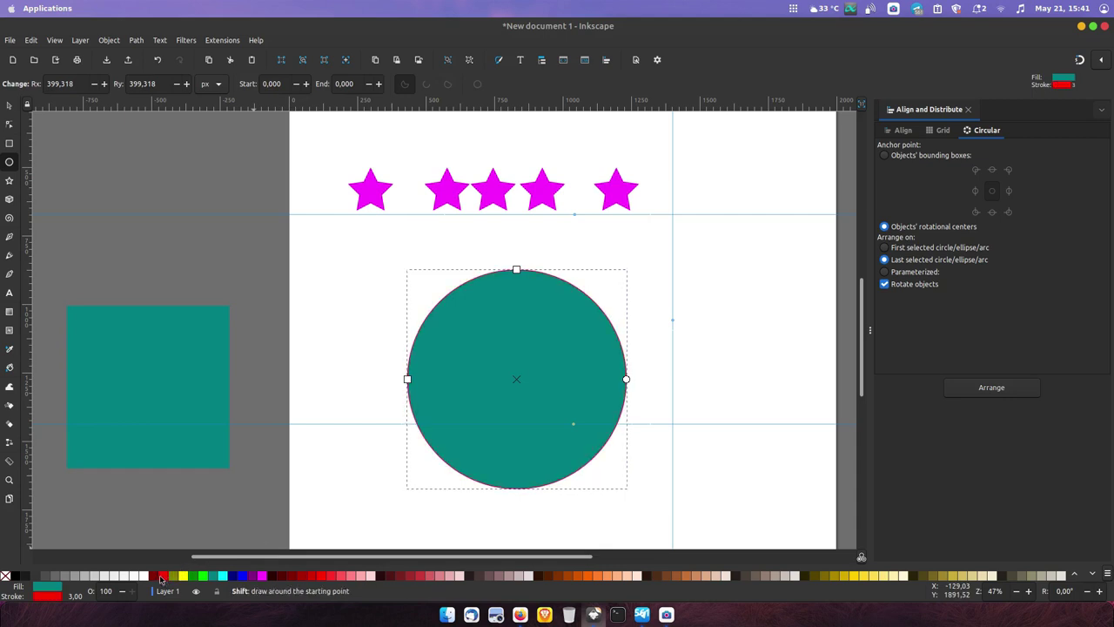
pyautogui.click(5, 576)
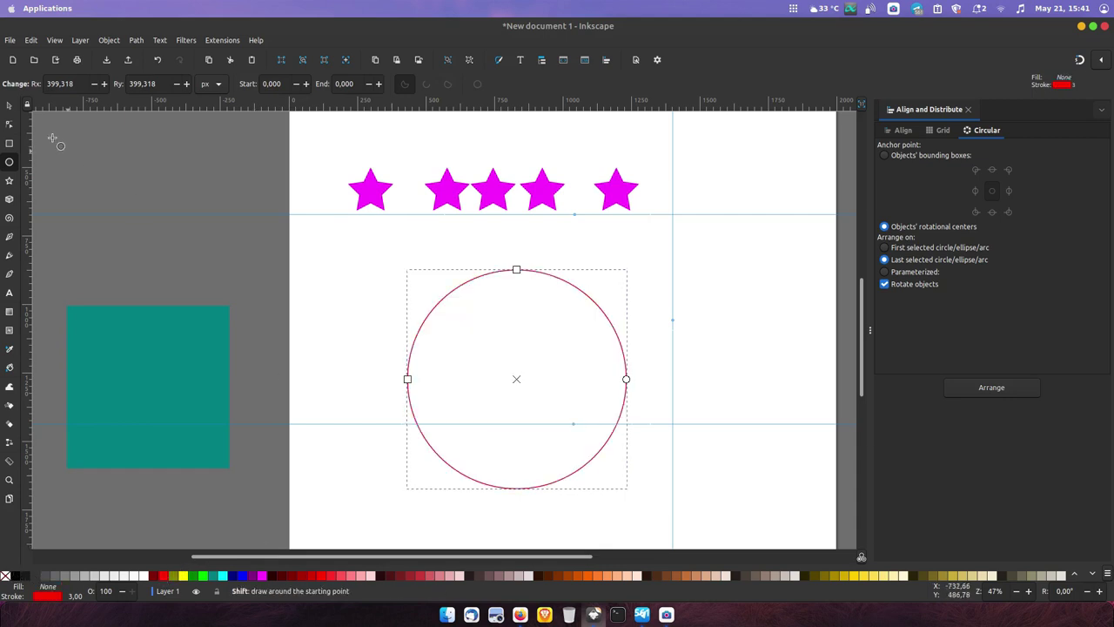
# - Reshape the circle into an open upper-half arc, then select the five stars
pyautogui.click(9, 124)
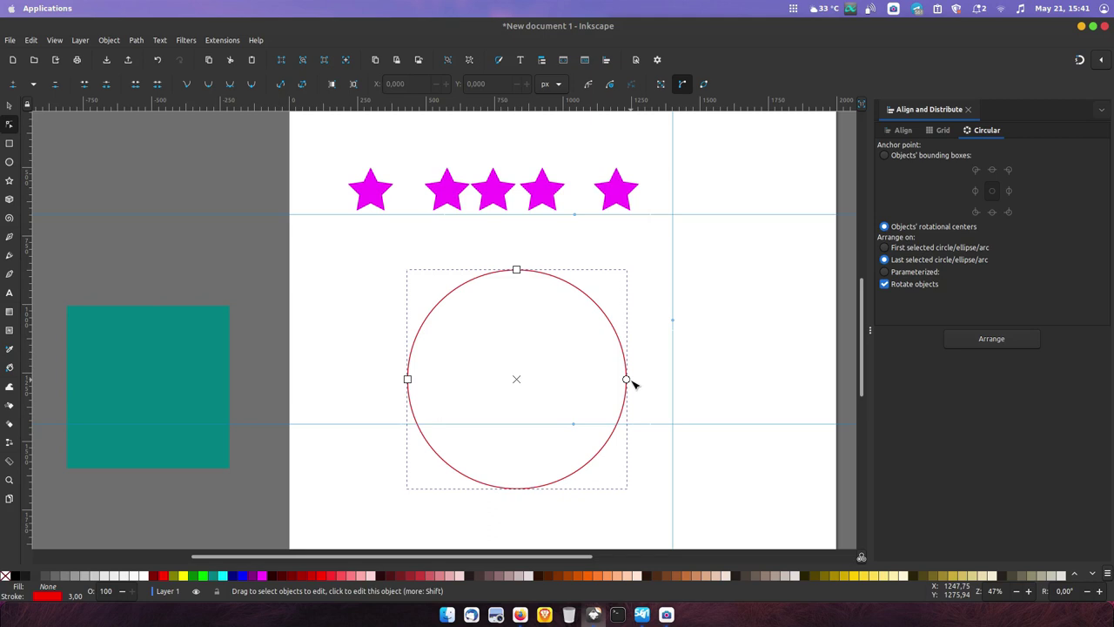
pyautogui.moveTo(626, 379); pyautogui.dragTo(615, 331)
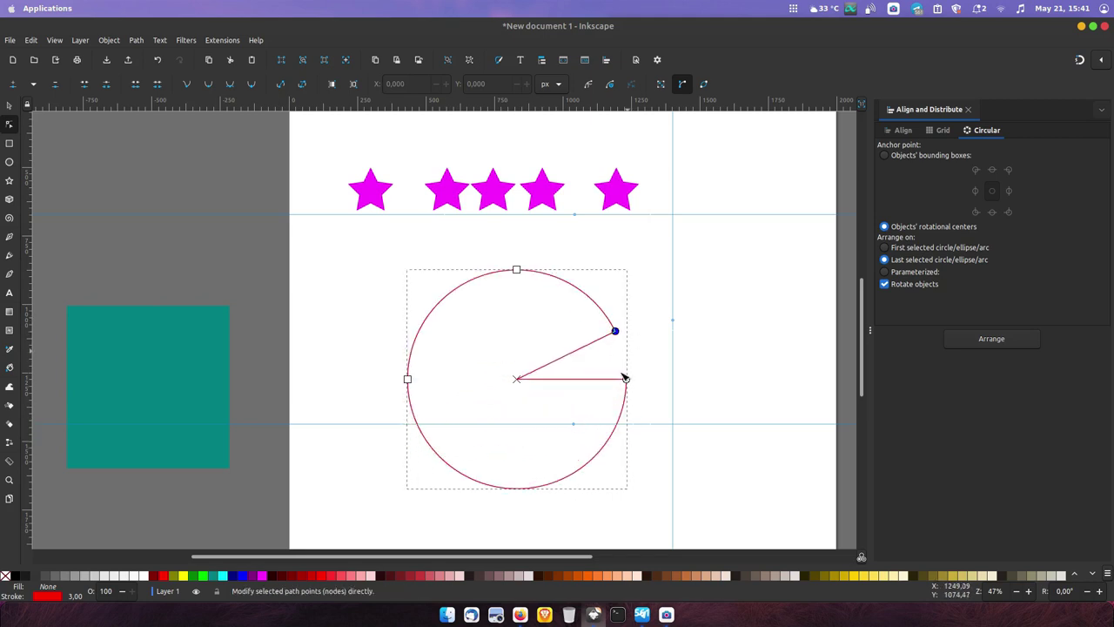
pyautogui.moveTo(626, 380); pyautogui.dragTo(451, 368)
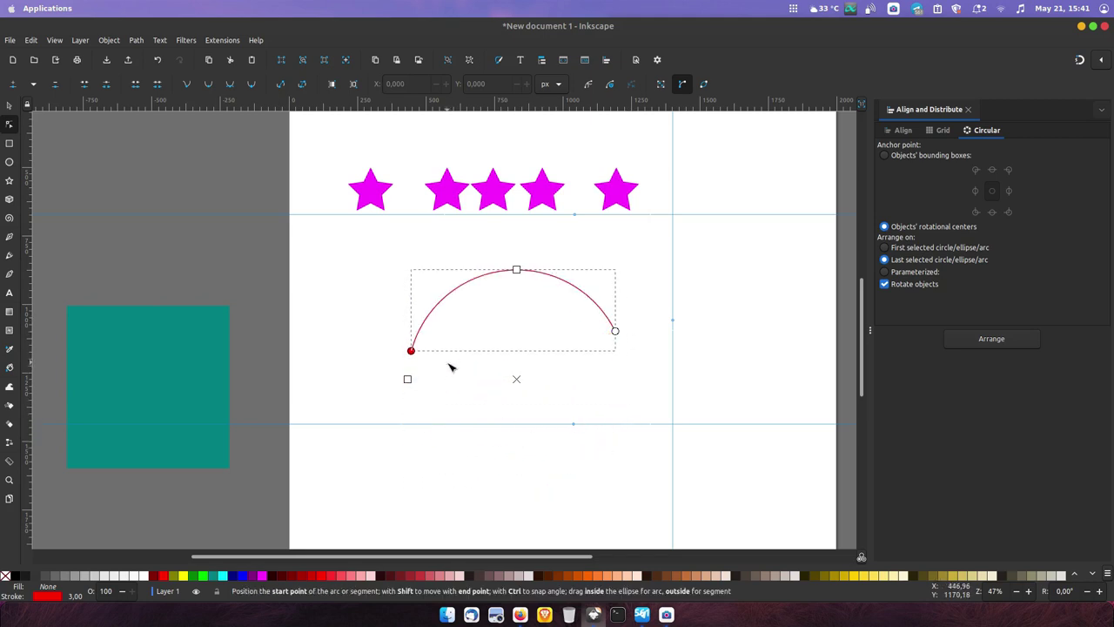
pyautogui.moveTo(616, 331); pyautogui.dragTo(621, 345)
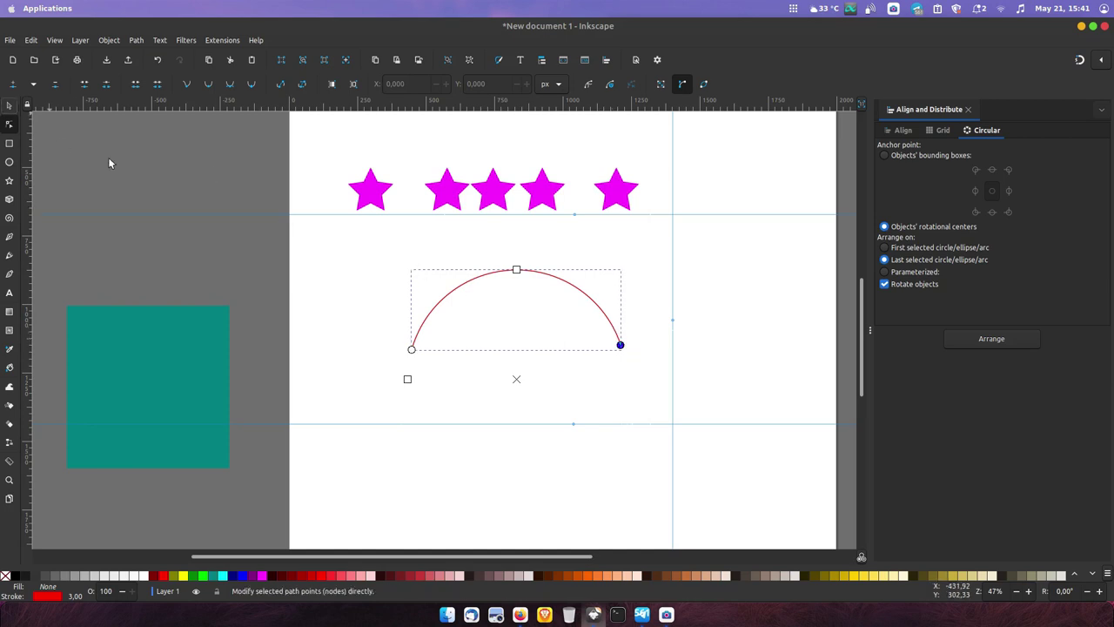
pyautogui.press('s')
pyautogui.moveTo(212, 155); pyautogui.dragTo(688, 251)
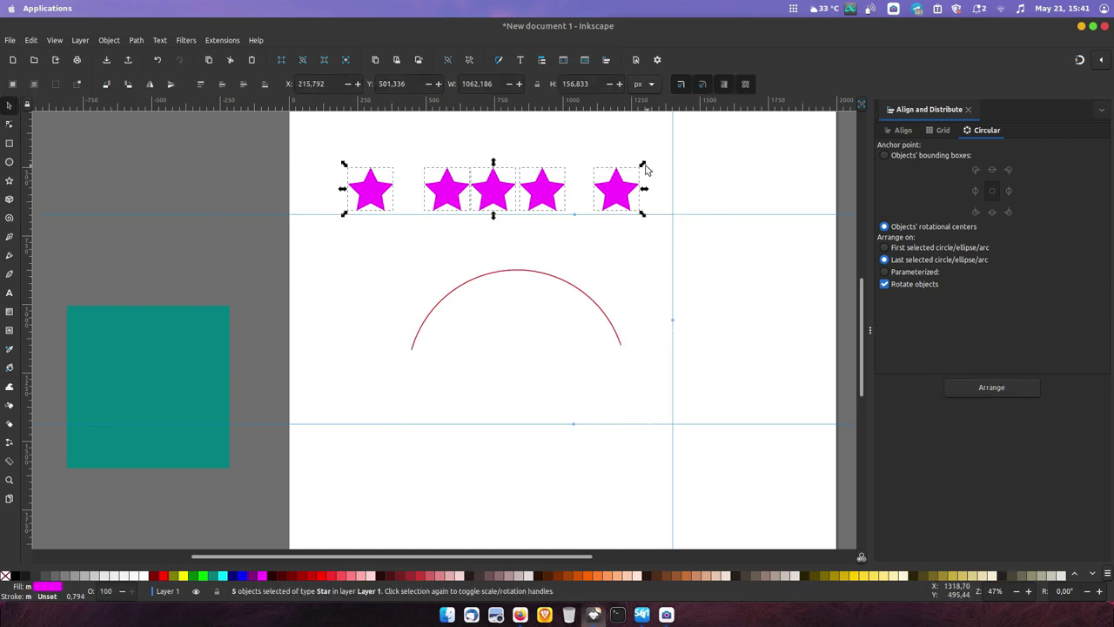
# - Scale the five stars down and arrange them evenly along the red arc
pyautogui.moveTo(643, 164); pyautogui.dragTo(558, 270)
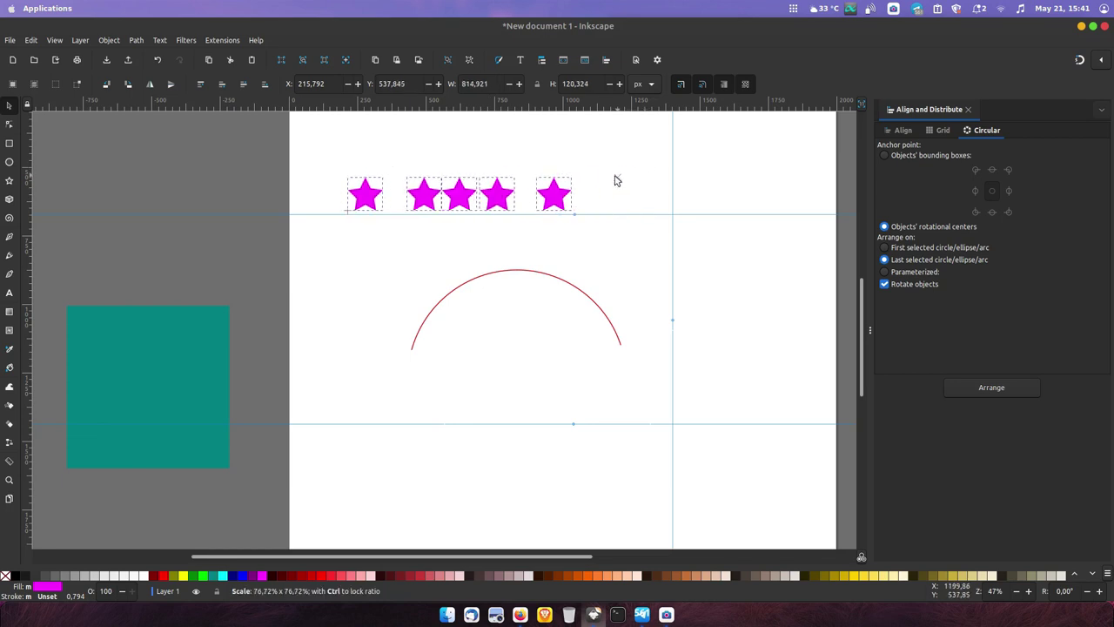
pyautogui.keyDown('shift'); pyautogui.click(552, 276); pyautogui.keyUp('shift')
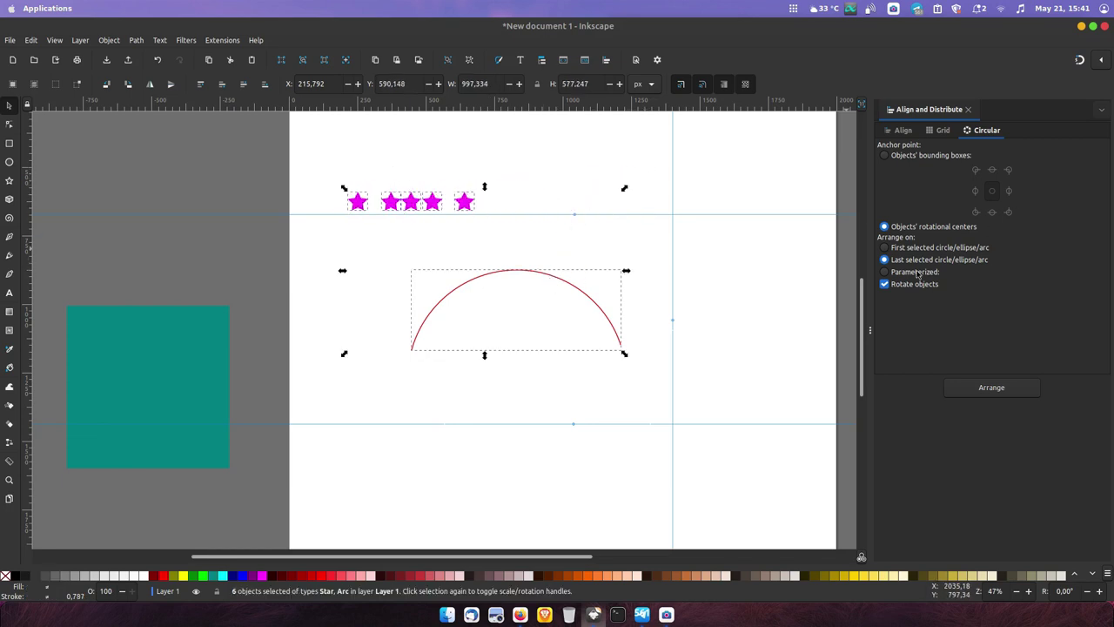
pyautogui.click(981, 389)
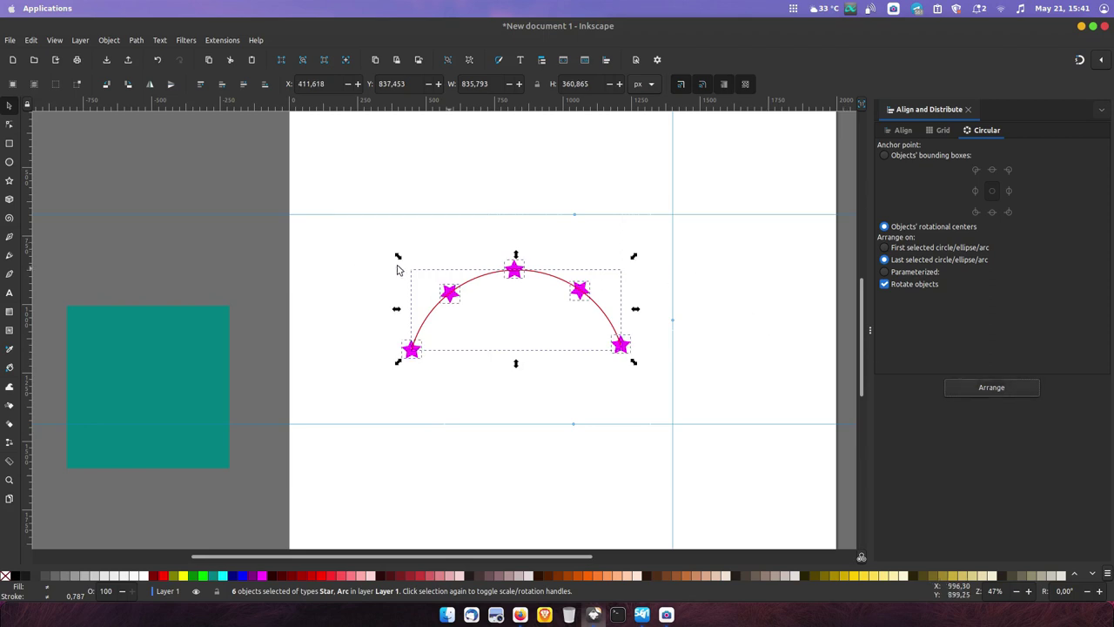
pyautogui.press('Escape')
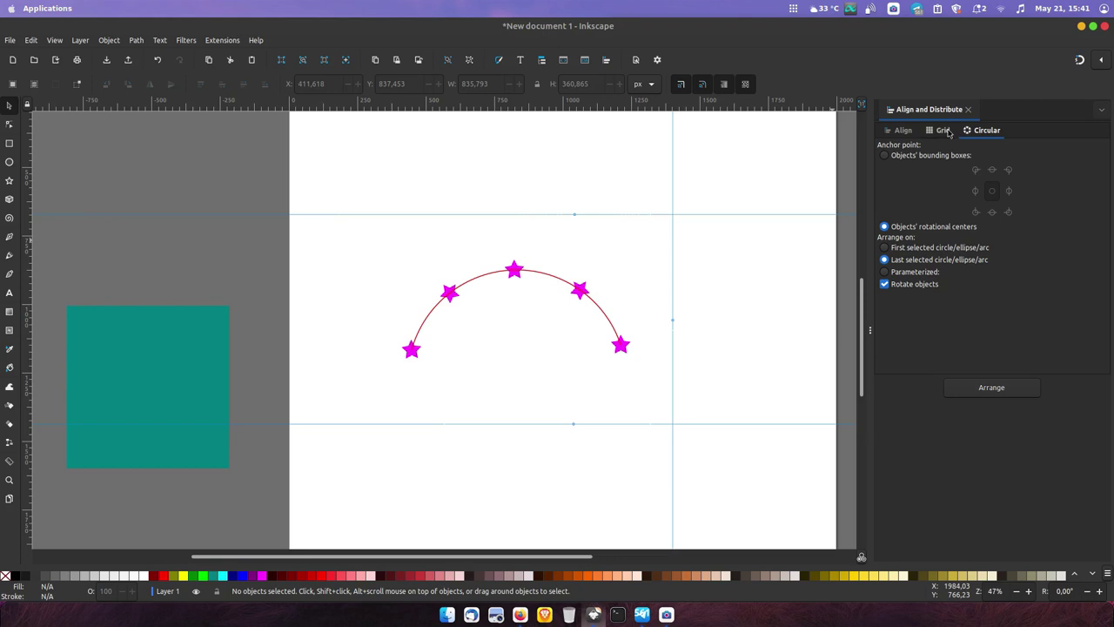
# - Undo the arc arrangement and place a copy of the five-star row beside it
pyautogui.hotkey('ctrl', 'z')
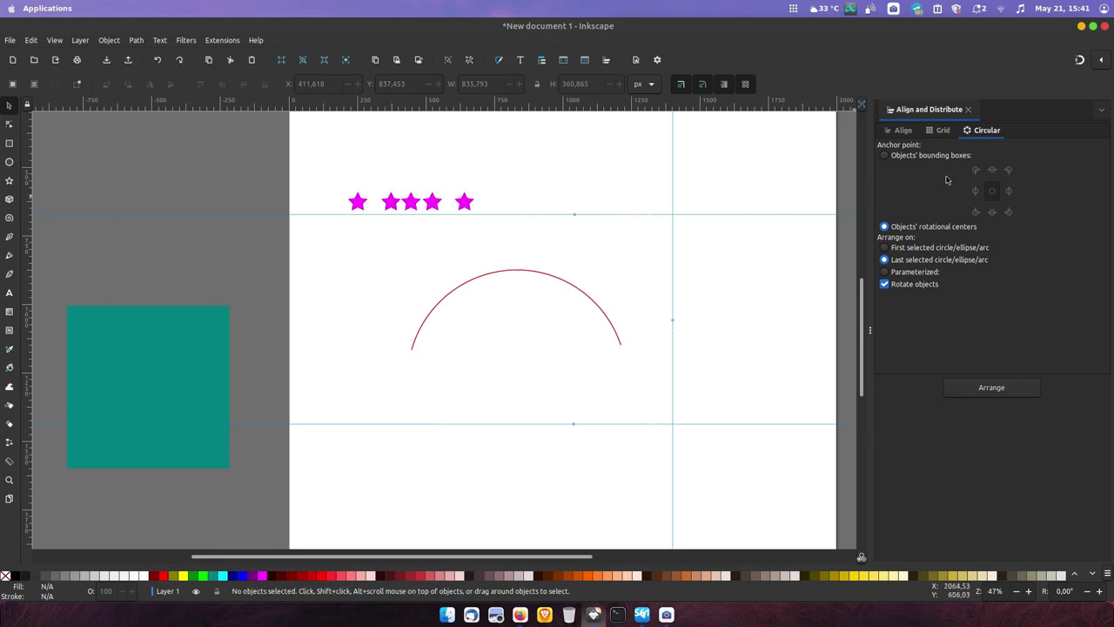
pyautogui.moveTo(248, 169); pyautogui.dragTo(529, 242)
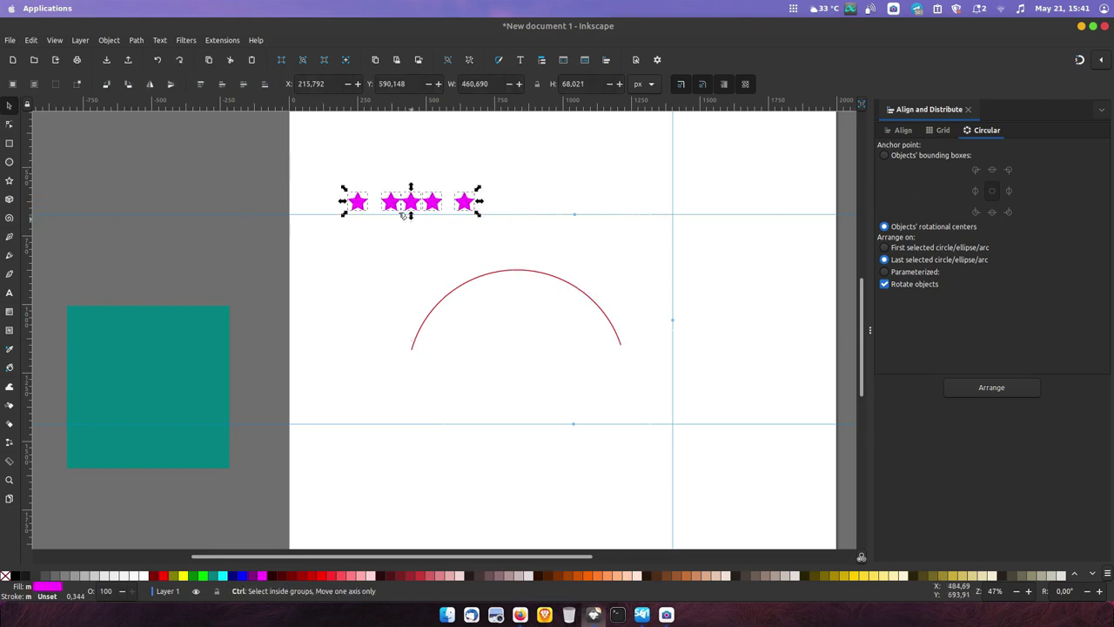
pyautogui.moveTo(359, 206); pyautogui.dragTo(489, 212)
pyautogui.moveTo(510, 210); pyautogui.dragTo(502, 211)
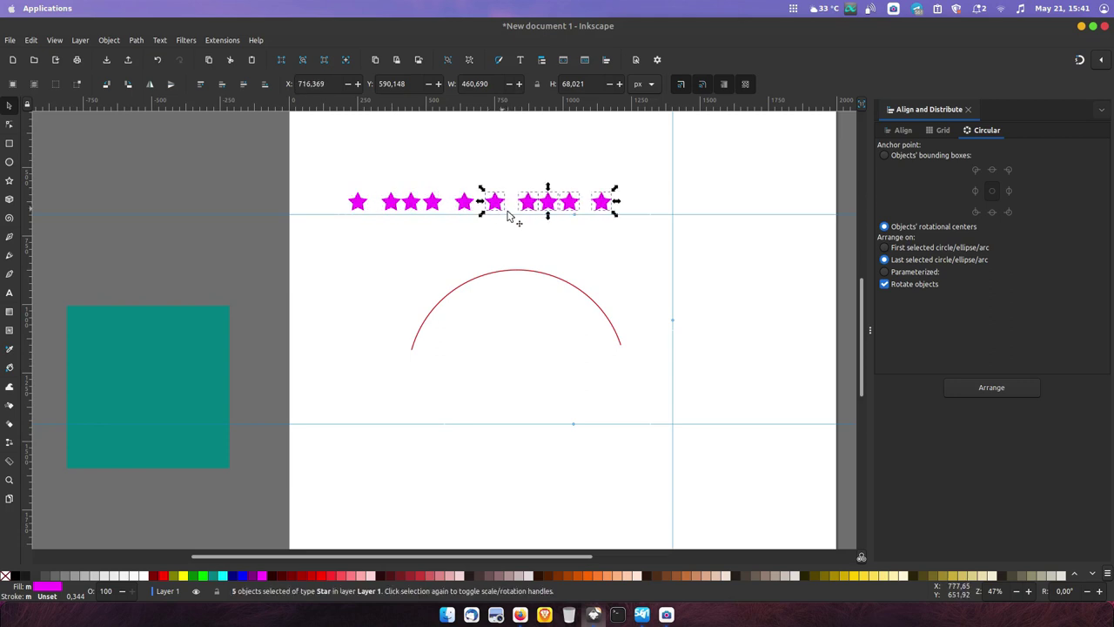
# - Arrange all ten stars in a 2-row by 5-column grid with 15 px spacing
pyautogui.click(945, 133)
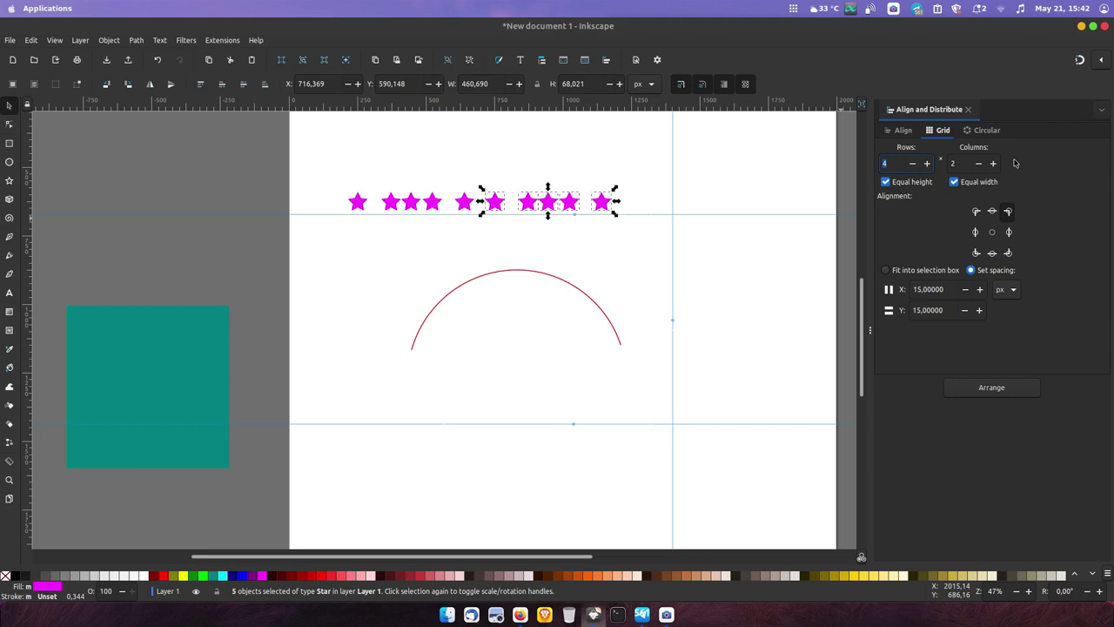
pyautogui.click(255, 174)
pyautogui.moveTo(206, 156); pyautogui.dragTo(643, 236)
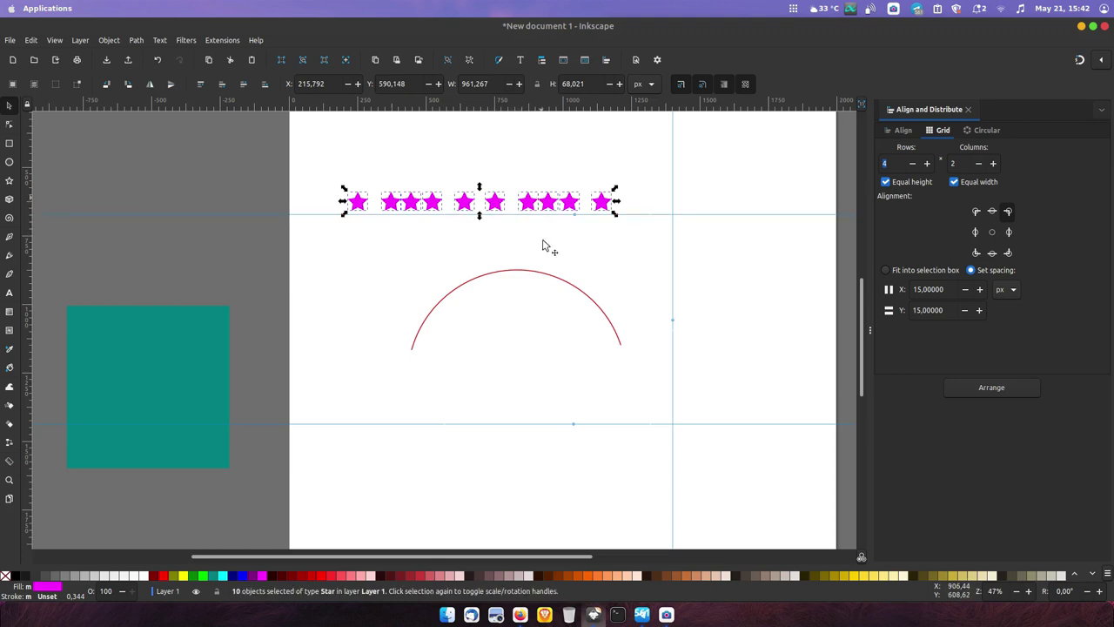
pyautogui.click(928, 165)
pyautogui.write('2')
pyautogui.click(992, 387)
pyautogui.click(159, 189)
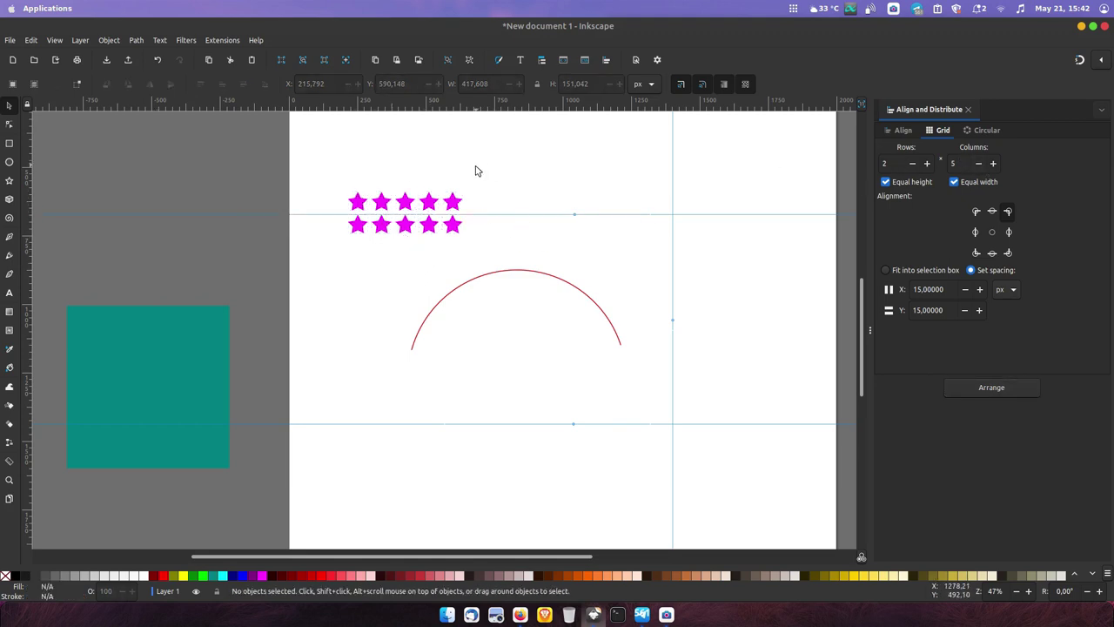
# - Rearrange the ten stars into a 5-row by 2-column grid and reselect it
pyautogui.moveTo(247, 181); pyautogui.dragTo(562, 253)
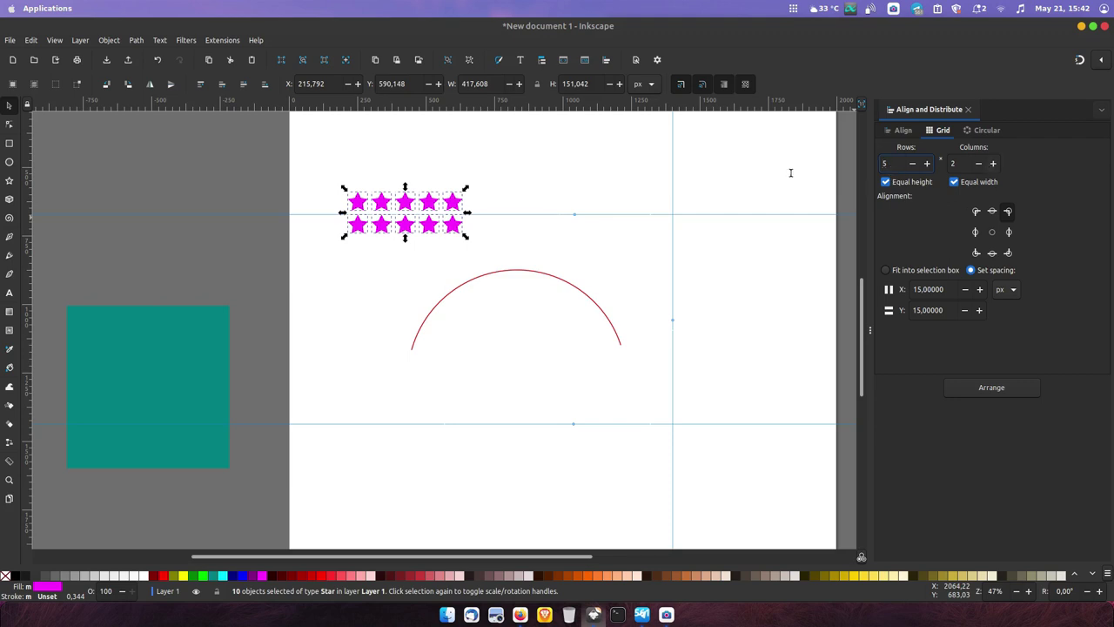
pyautogui.click(991, 390)
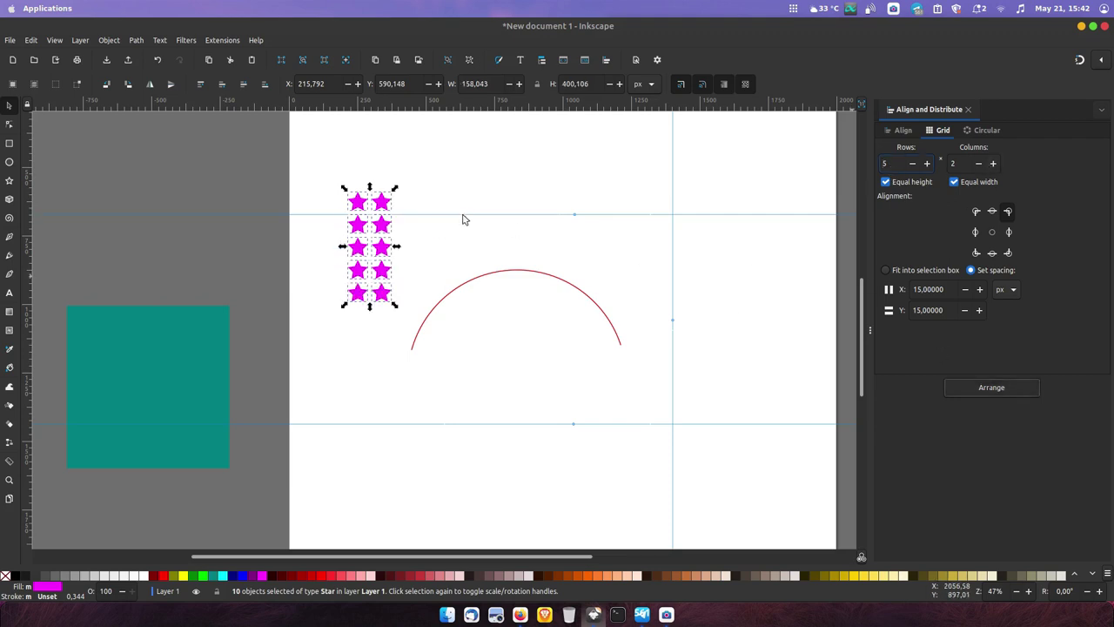
pyautogui.click(510, 185)
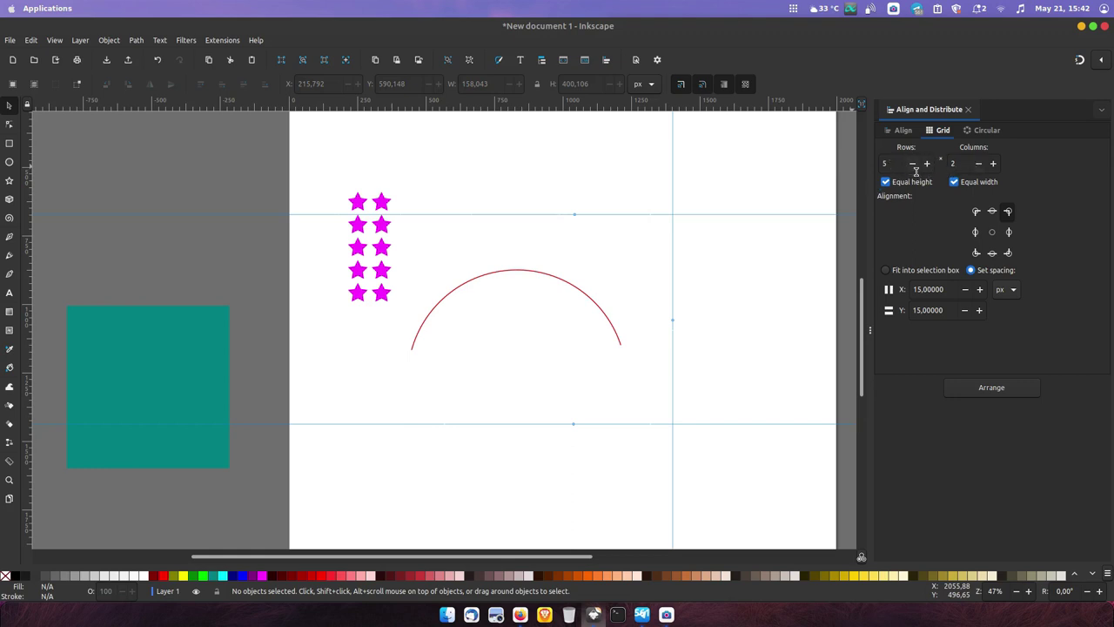
pyautogui.moveTo(274, 180); pyautogui.dragTo(411, 304)
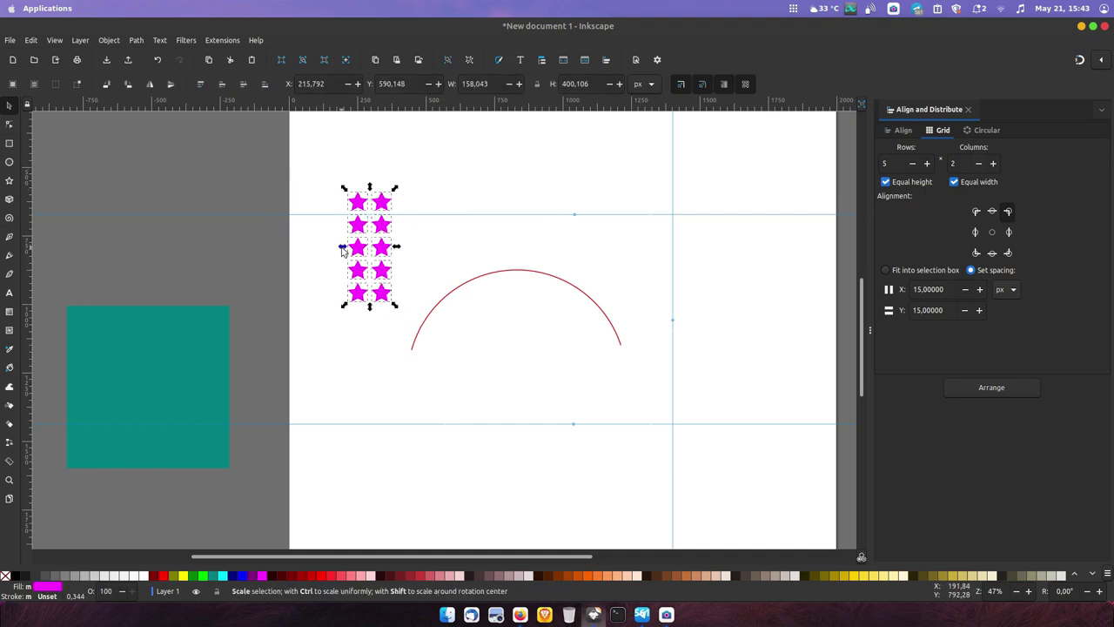